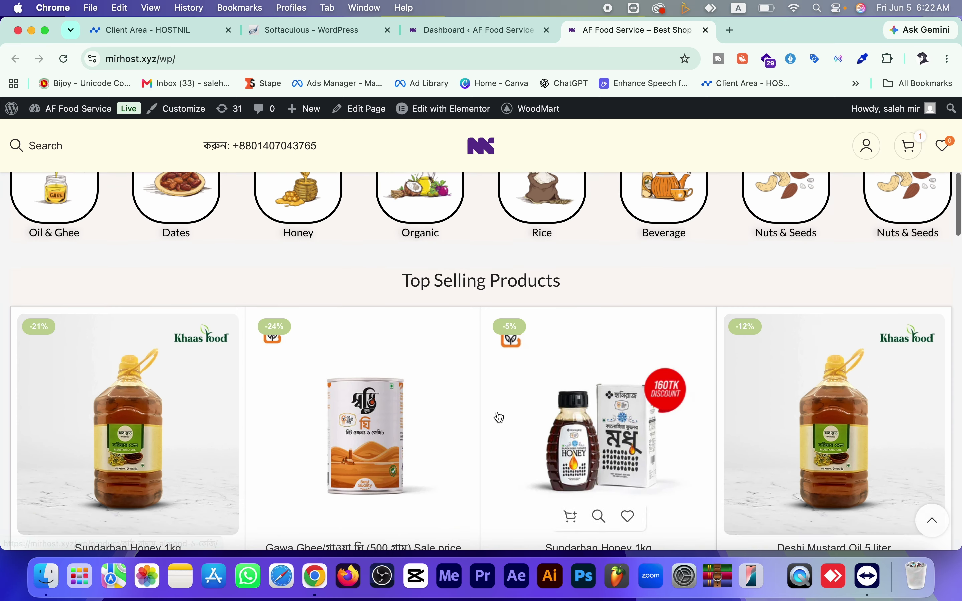
# Open the Gawa Ghee (500 গ্রাম) product page from Top Selling Products and examine its checkout and contact buttons
pyautogui.click(389, 409)
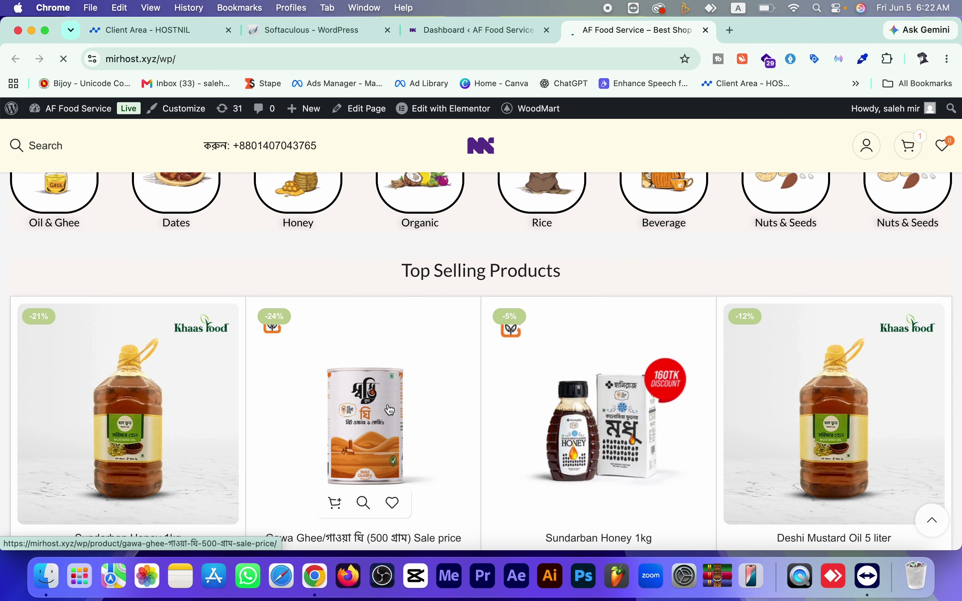
pyautogui.scroll(-3, 683, 455)
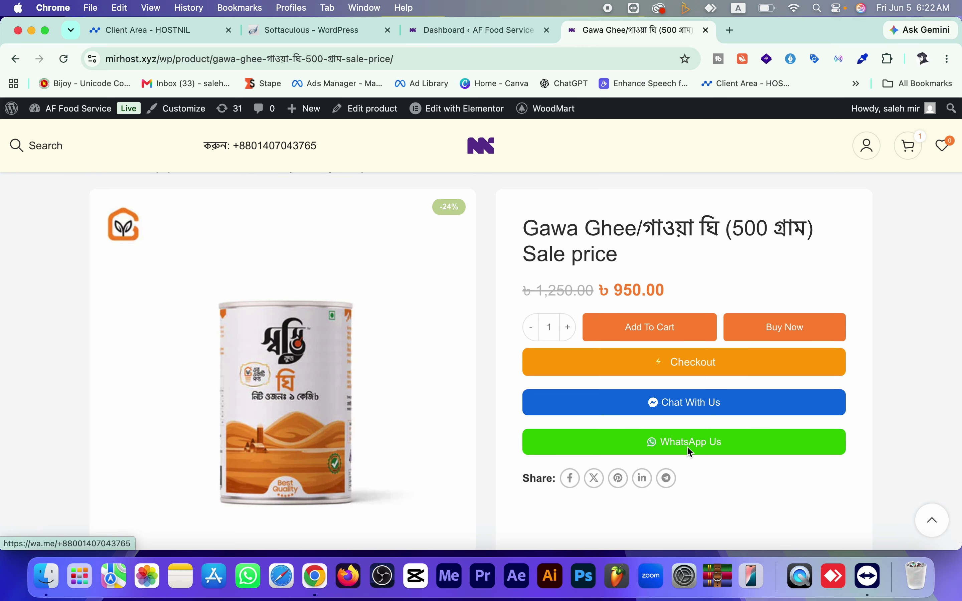
pyautogui.scroll(-1, 687, 448)
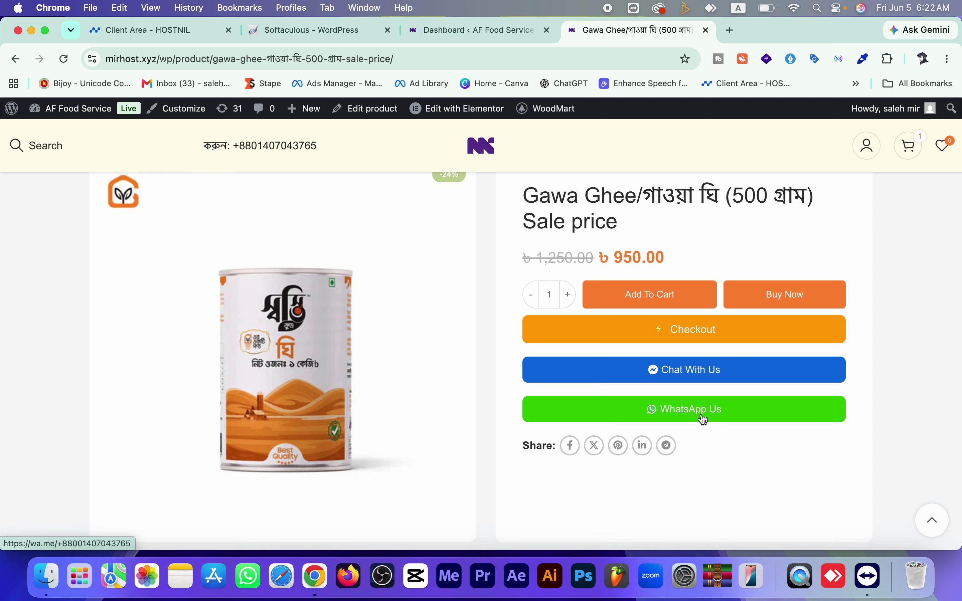
pyautogui.scroll(5, 699, 390)
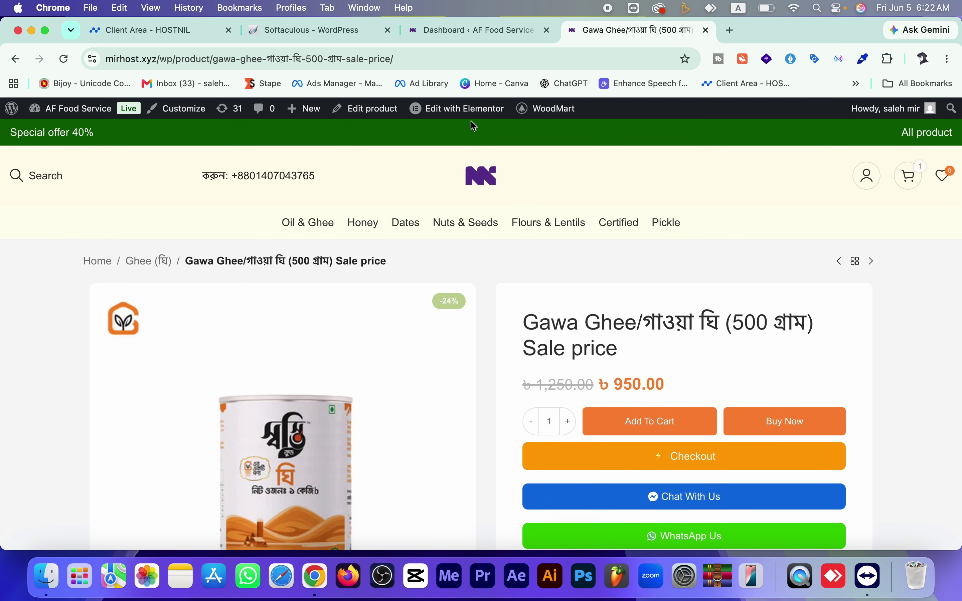
# Open the single product layout in Elementor and bring up the Chat With Us button's settings
pyautogui.moveTo(477, 116)
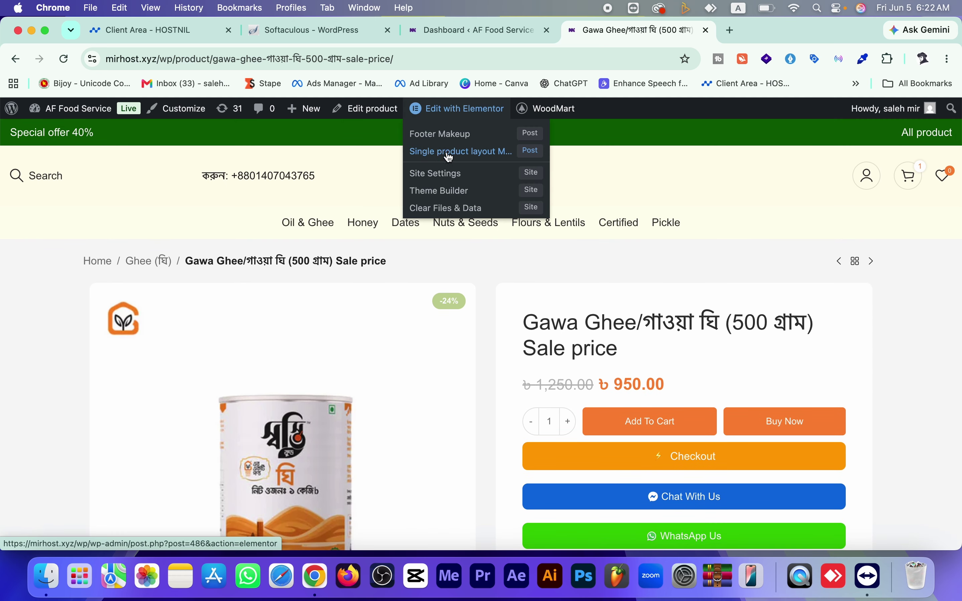
pyautogui.click(474, 156)
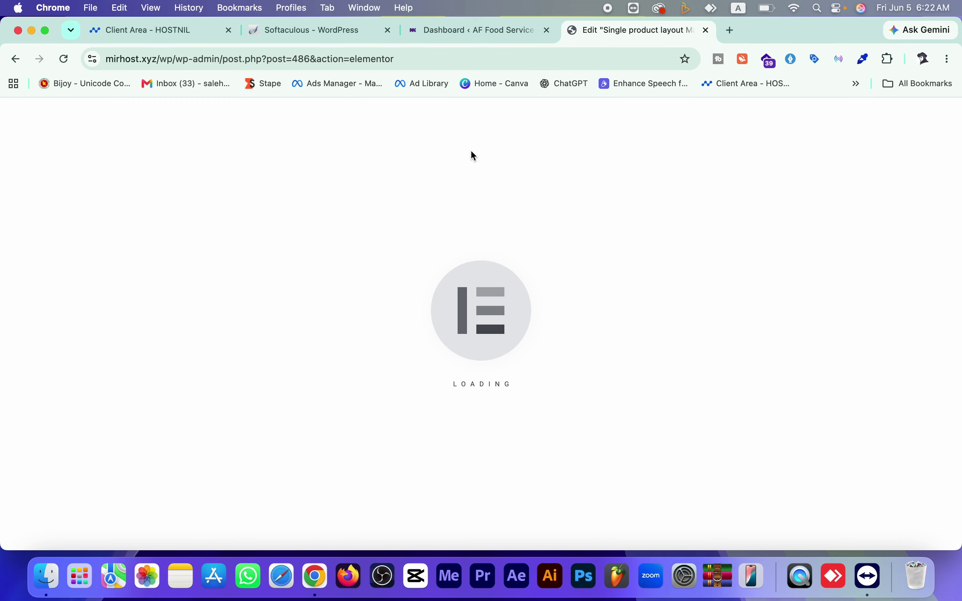
pyautogui.scroll(-1, 474, 155)
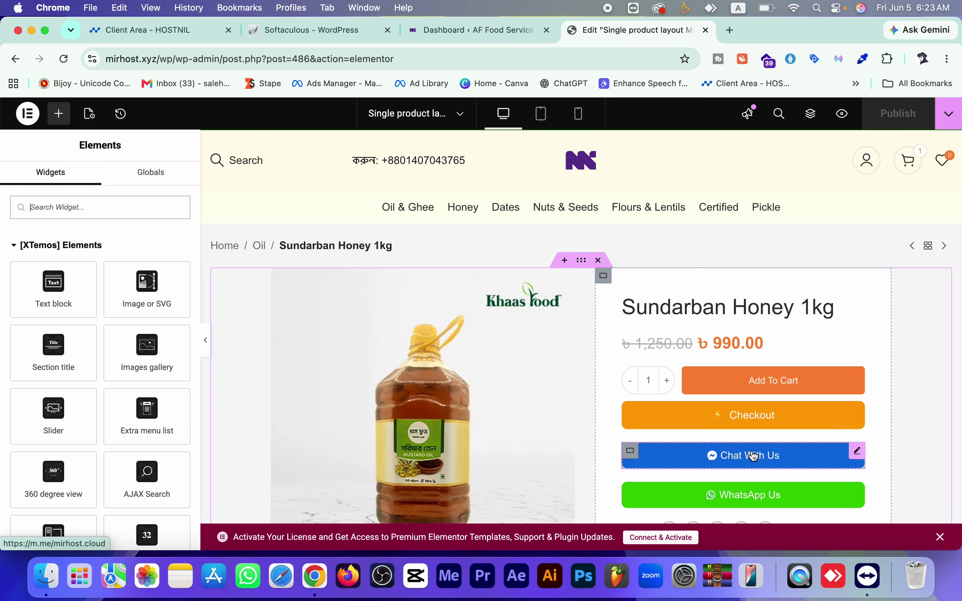
pyautogui.click(859, 453)
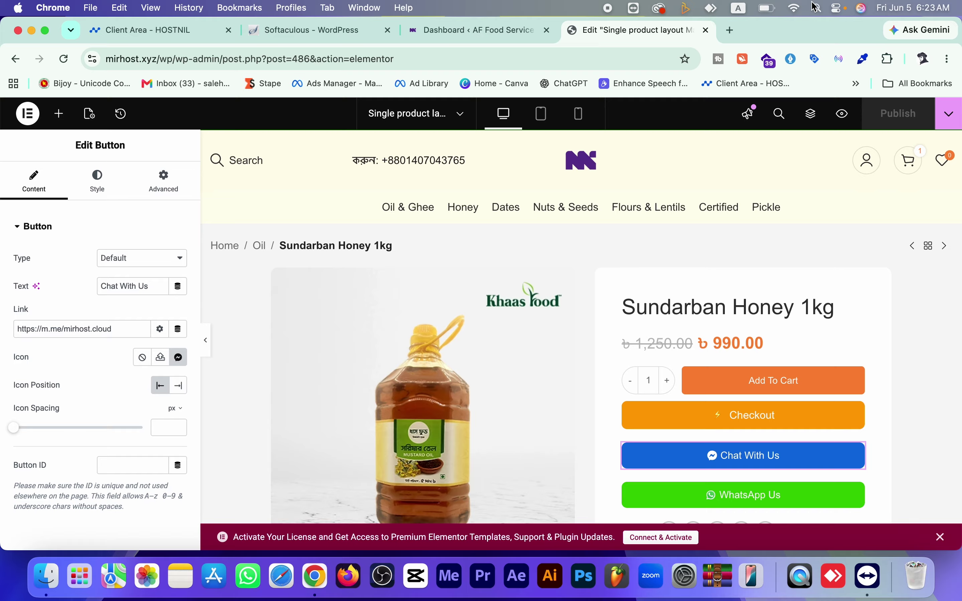
# Open Facebook in a new tab and go to the Mir Host page to find the username in its address
pyautogui.click(731, 31)
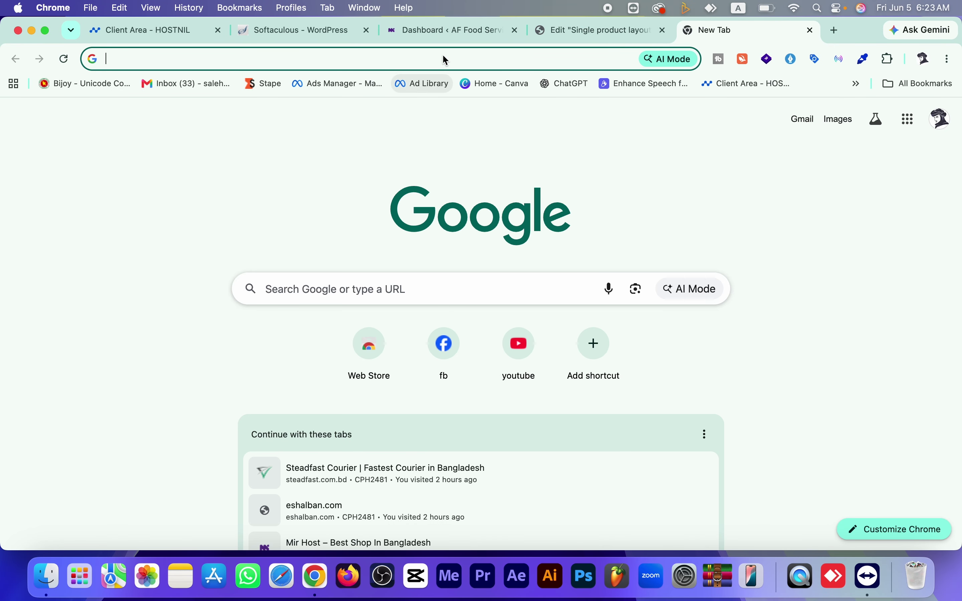
pyautogui.click(450, 380)
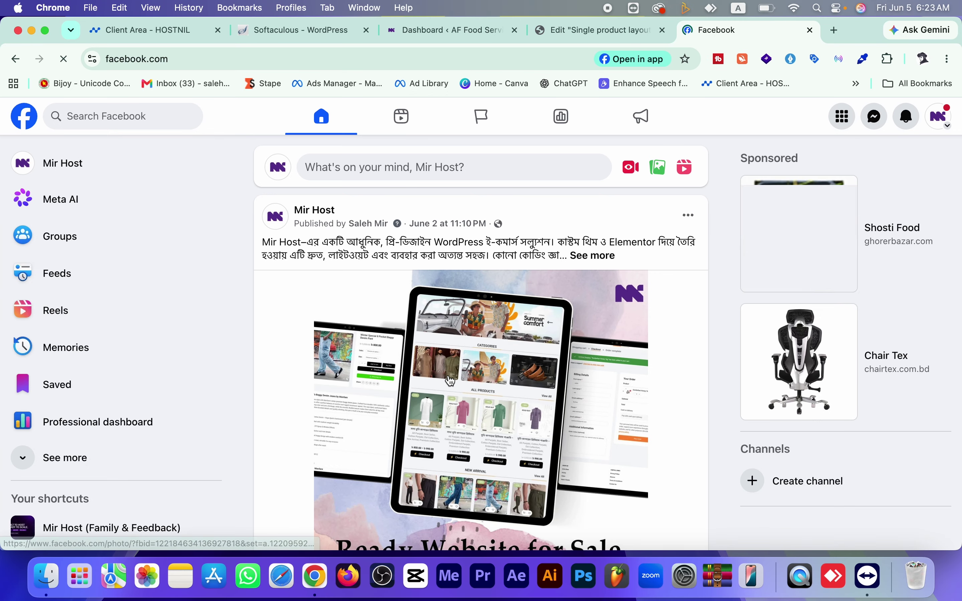
pyautogui.click(98, 170)
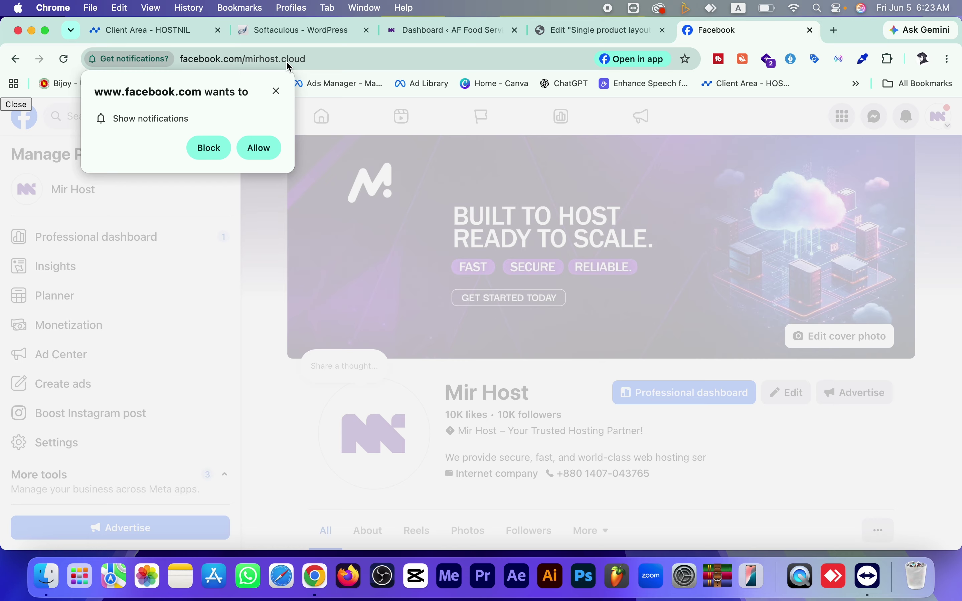
pyautogui.click(277, 91)
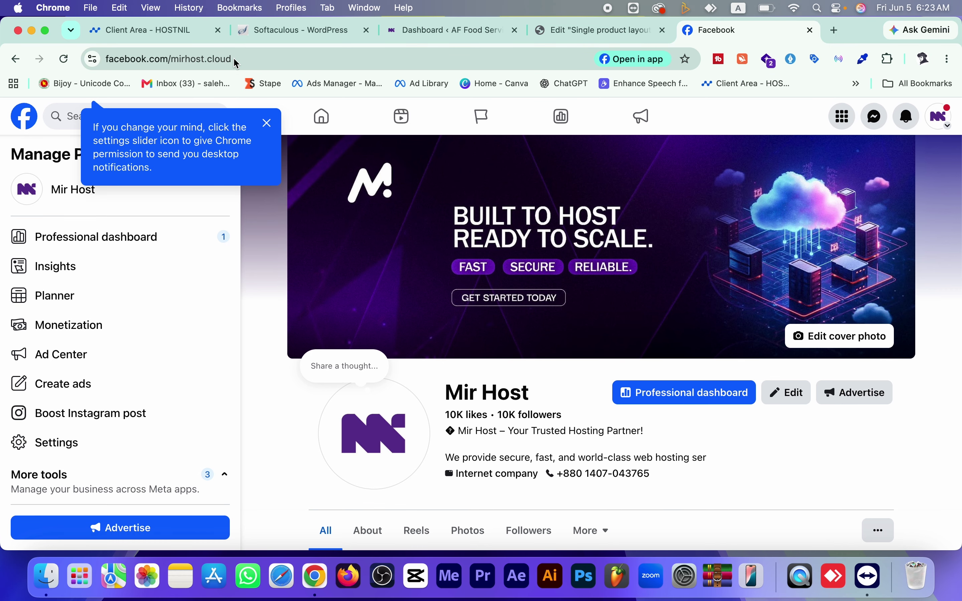
# Return to the Elementor layout and select the mirhost.cloud username in the Chat With Us button's link
pyautogui.click(473, 30)
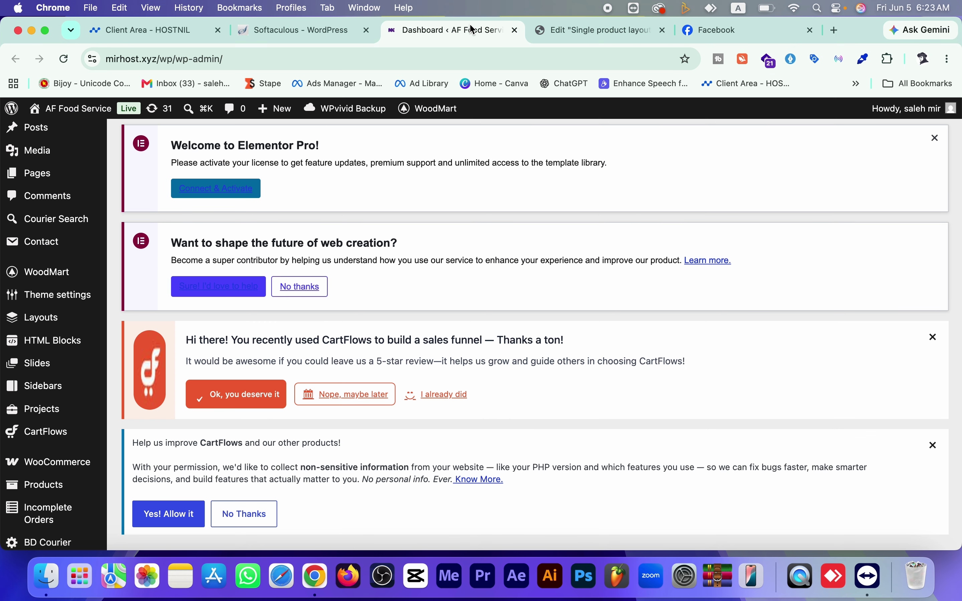
pyautogui.click(611, 33)
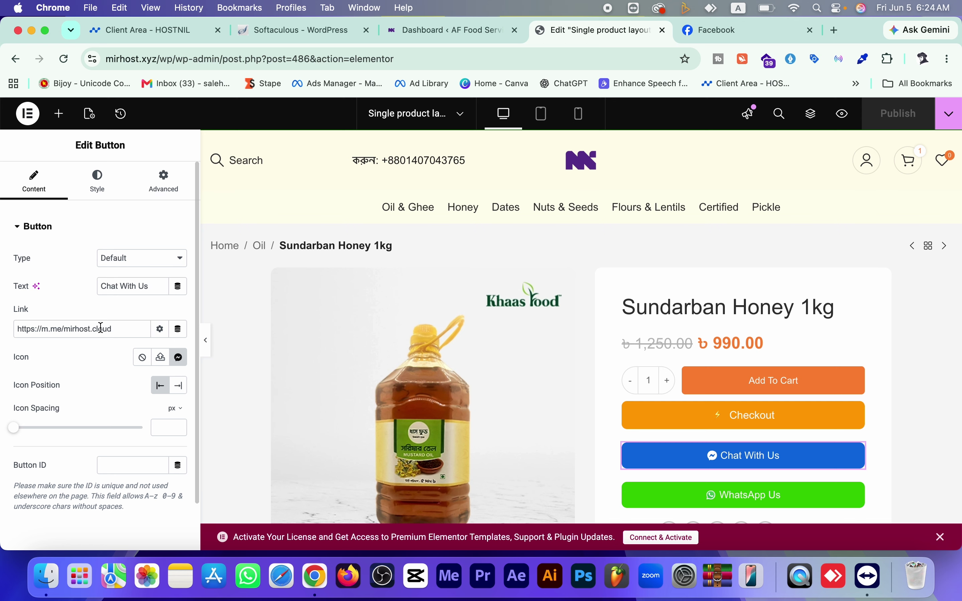
pyautogui.moveTo(67, 330); pyautogui.dragTo(128, 331)
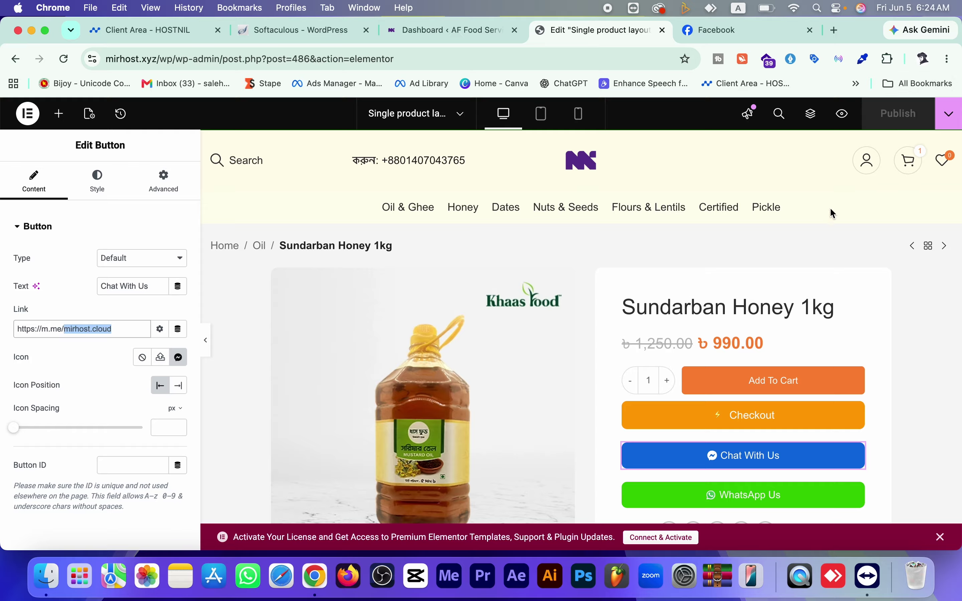
# Bring up the WhatsApp Us button's link settings and review the rest of the single product layout
pyautogui.scroll(-2, 819, 318)
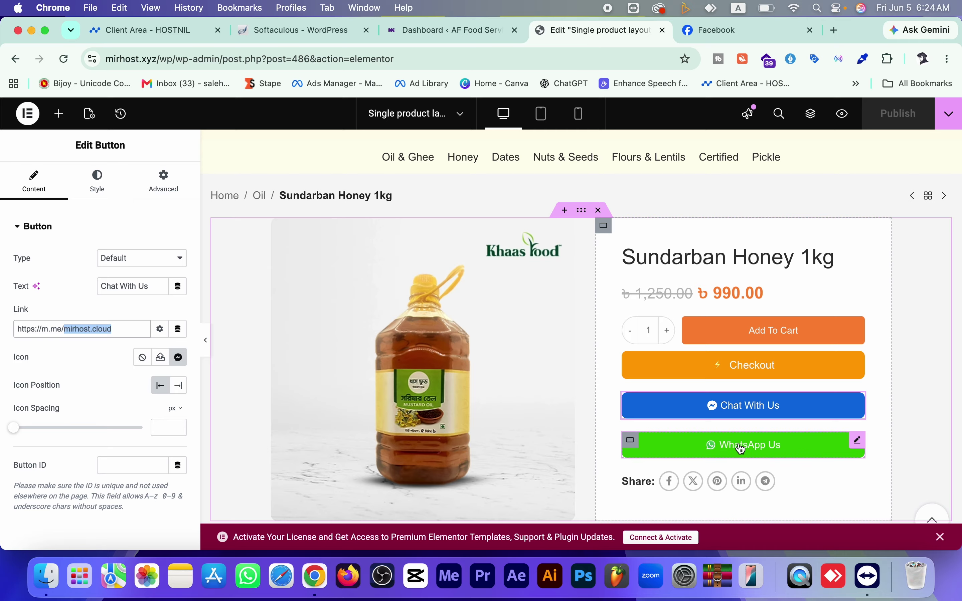
pyautogui.click(857, 442)
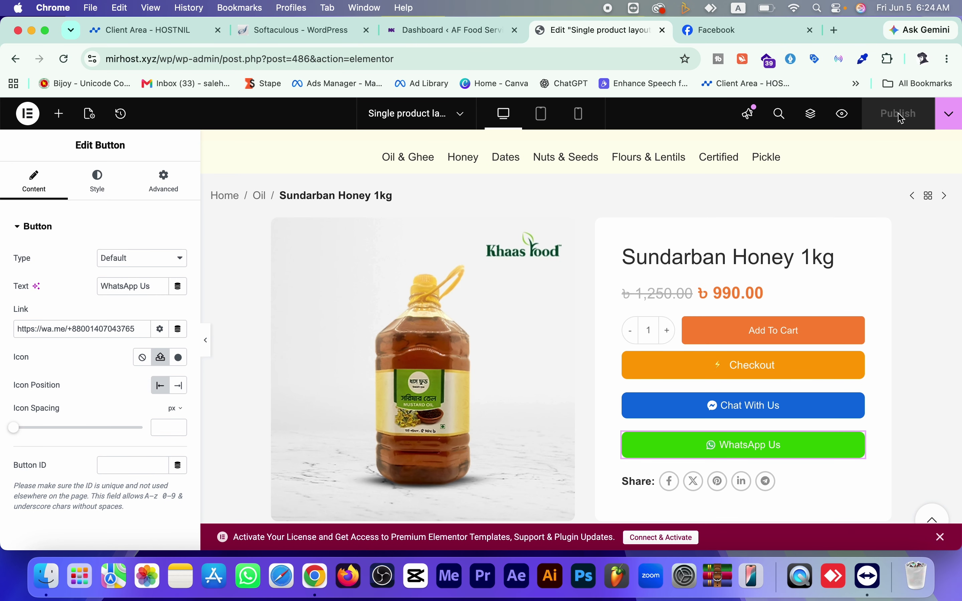
pyautogui.scroll(-3, 716, 344)
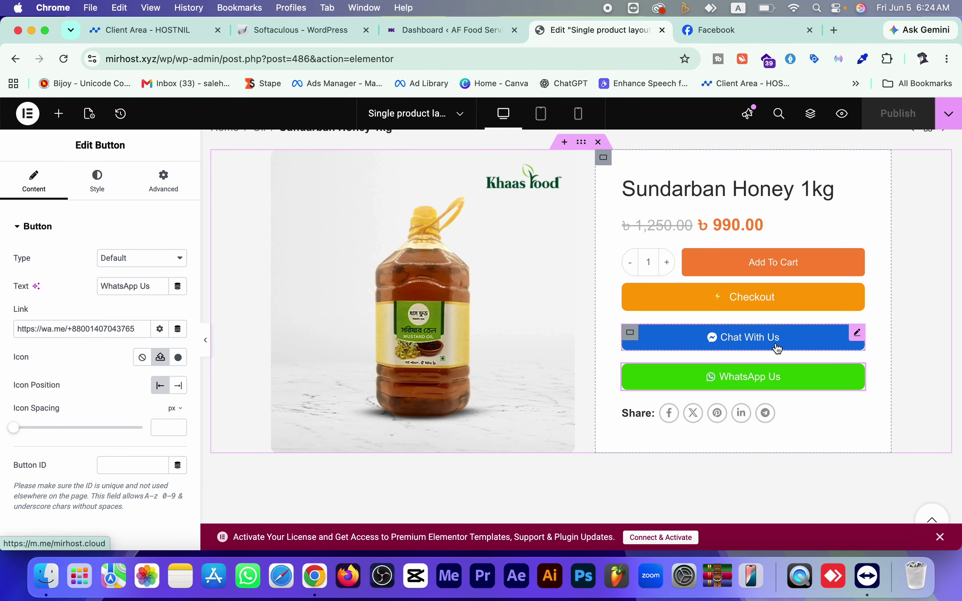
pyautogui.scroll(-20, 778, 349)
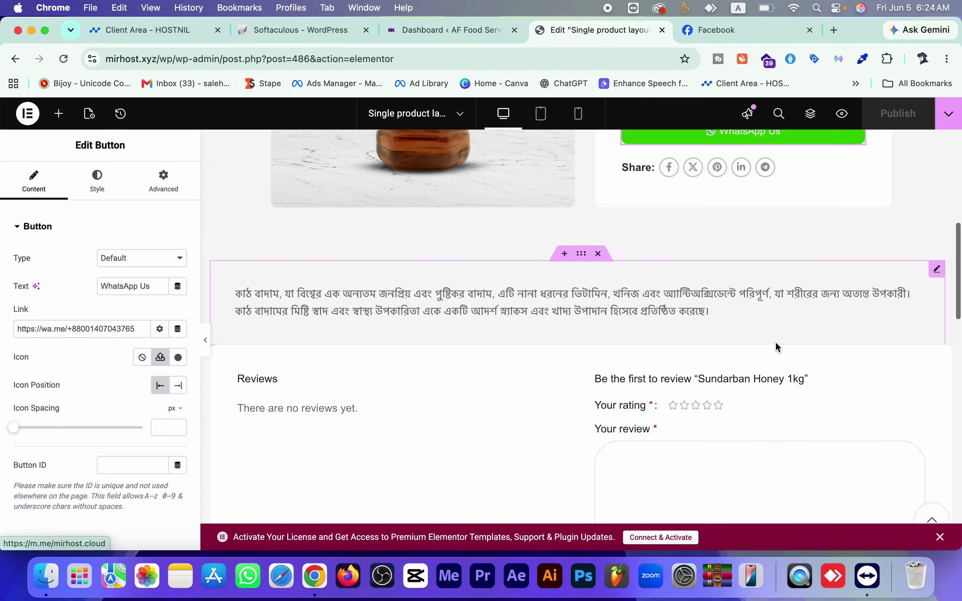
pyautogui.scroll(20, 778, 343)
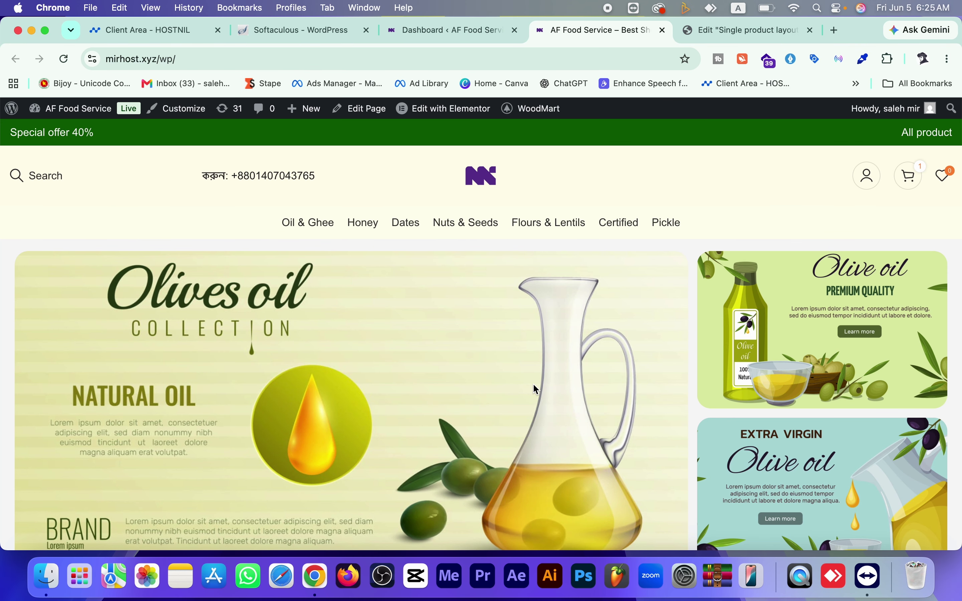
# Check the Checkout buttons on the store's home page, and open the Popup Checkout settings in the WordPress dashboard
pyautogui.scroll(-15, 535, 389)
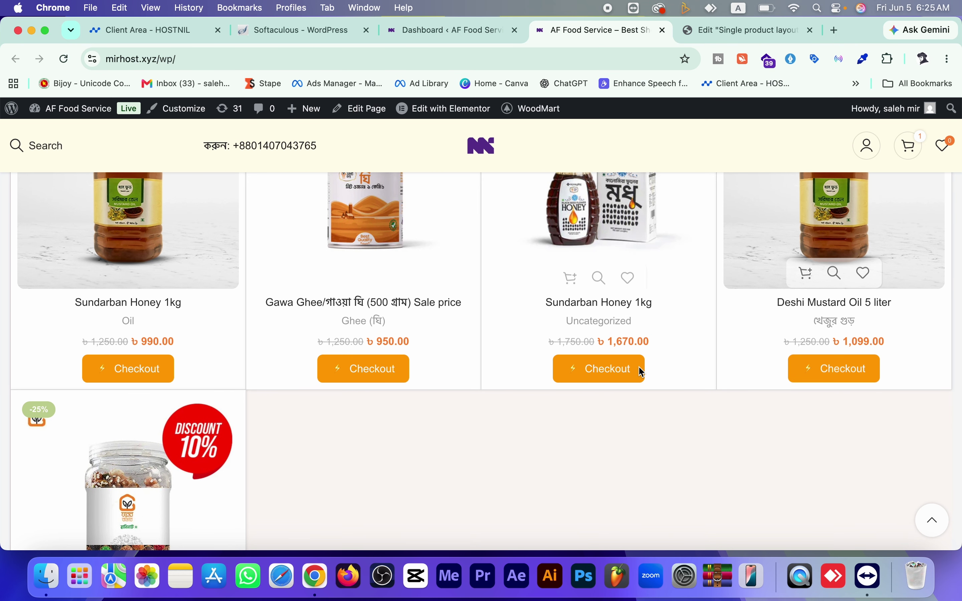
pyautogui.click(475, 30)
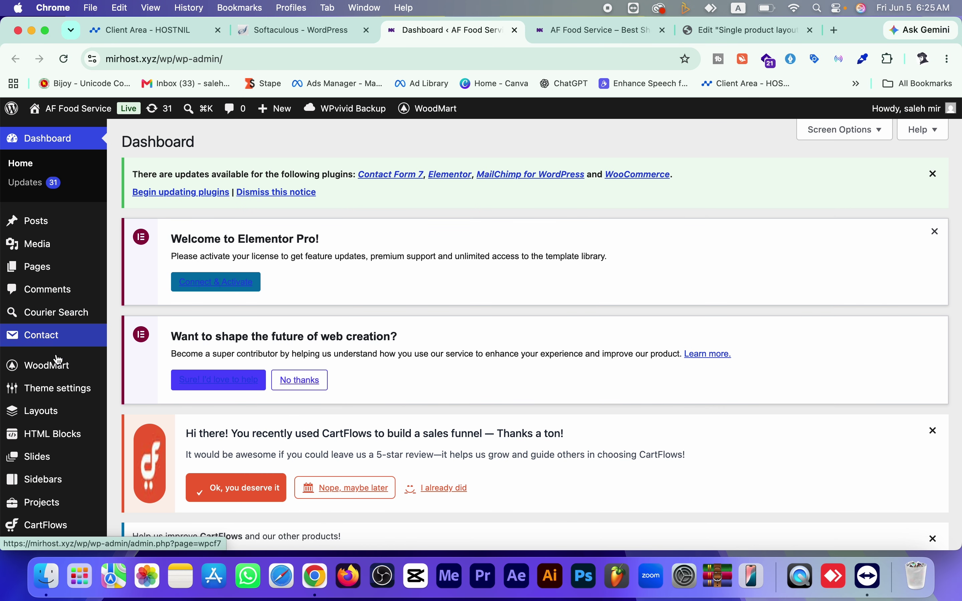
pyautogui.moveTo(59, 365)
pyautogui.scroll(-5, 59, 366)
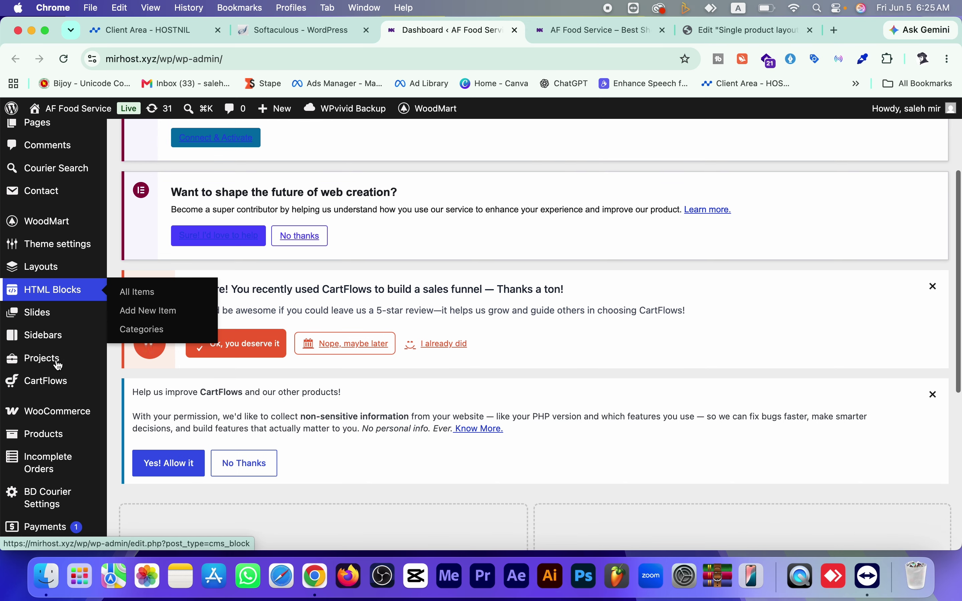
pyautogui.scroll(-3, 59, 366)
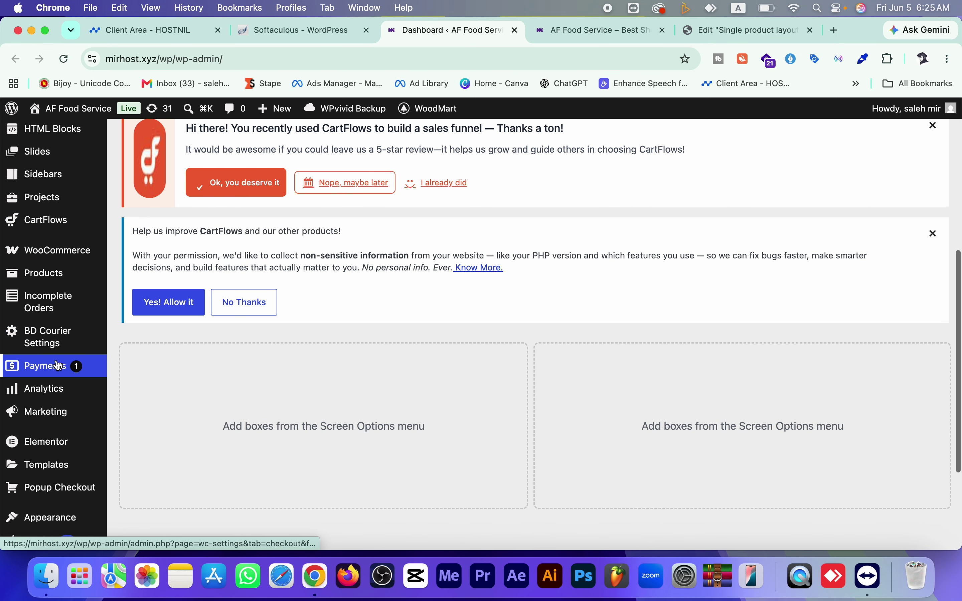
pyautogui.scroll(-3, 59, 366)
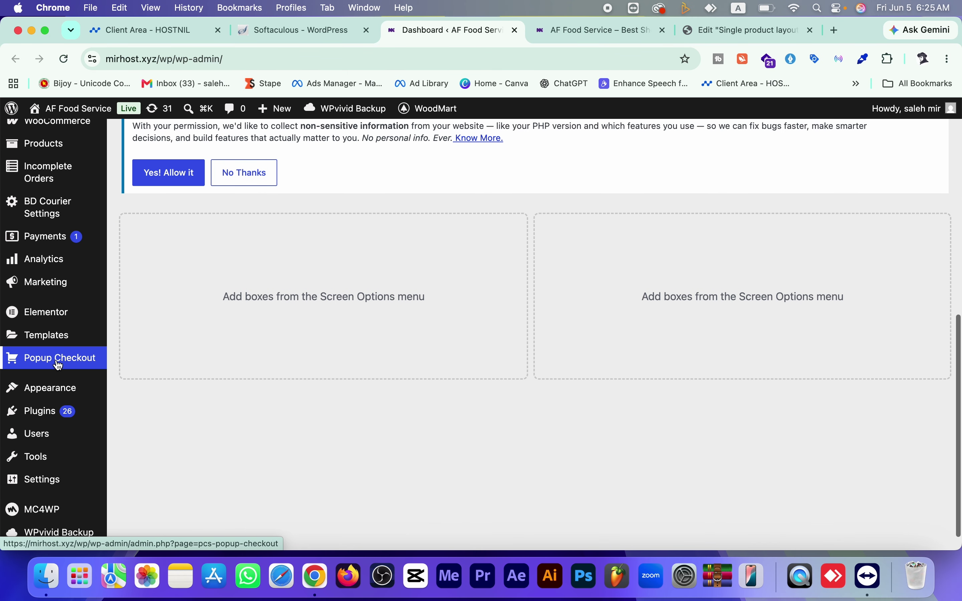
pyautogui.click(58, 363)
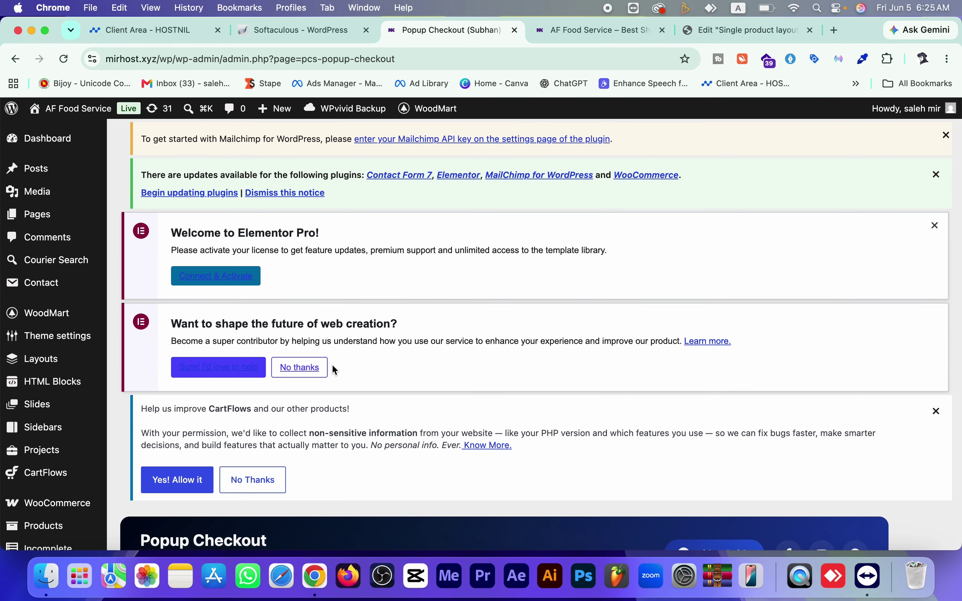
# Set the Checkout button's background colour to black (RGB 0, 0, 0) and save the Popup Checkout settings
pyautogui.scroll(-8, 333, 367)
pyautogui.scroll(-3, 332, 366)
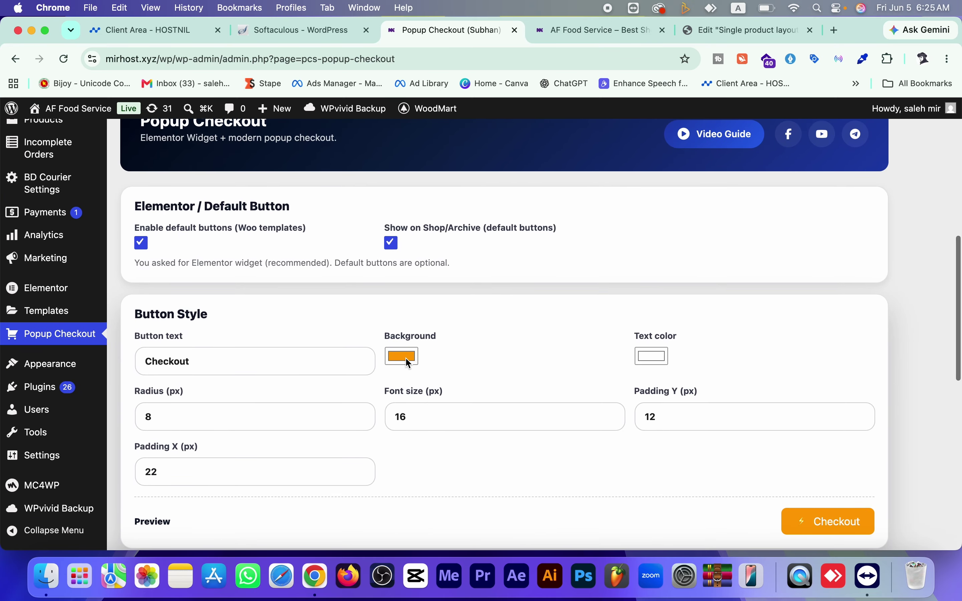
pyautogui.click(408, 363)
pyautogui.moveTo(444, 387); pyautogui.dragTo(340, 490)
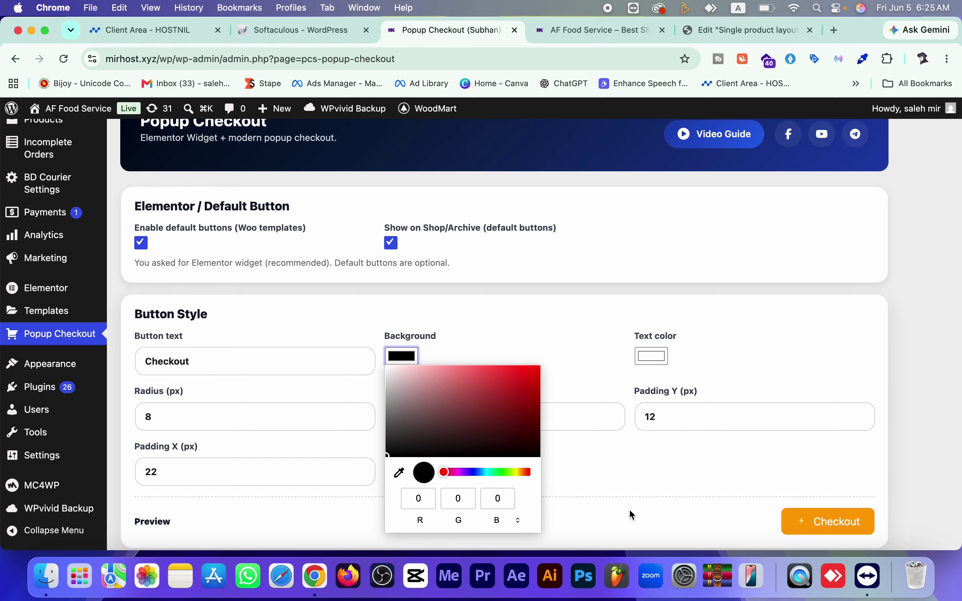
pyautogui.click(547, 474)
pyautogui.scroll(-10, 548, 474)
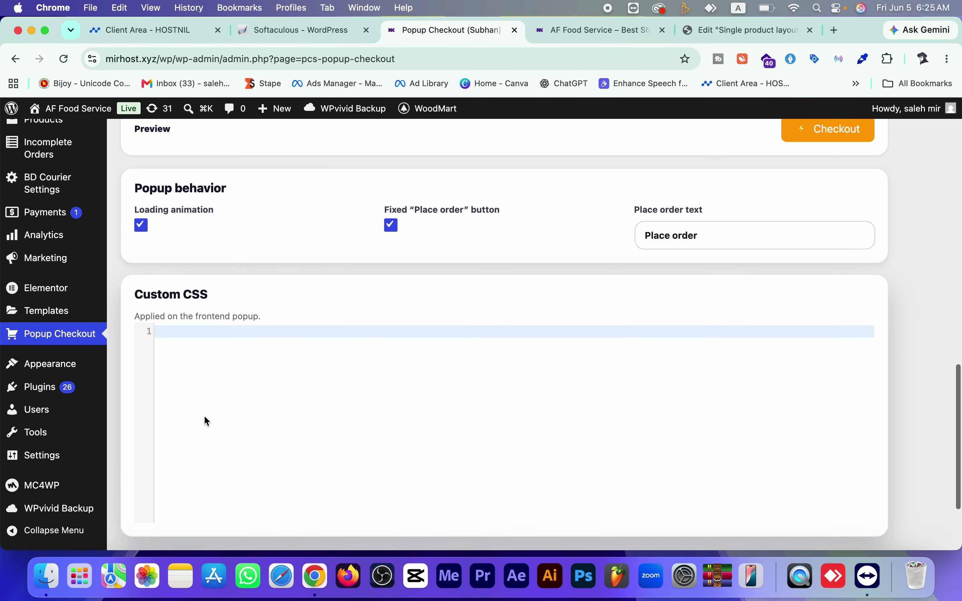
pyautogui.scroll(-3, 205, 421)
pyautogui.click(164, 463)
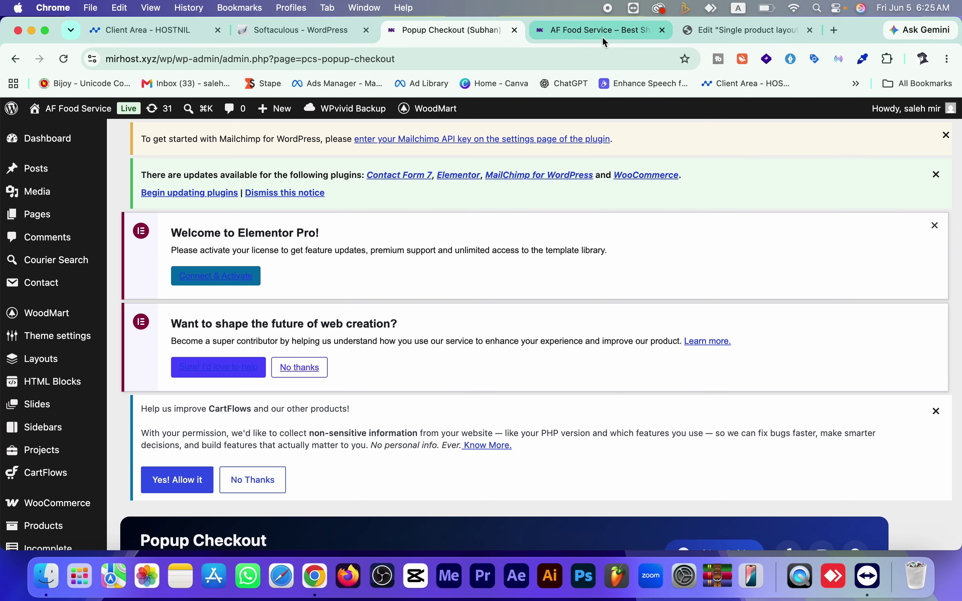
# Reload the store's home page to check the Checkout buttons' colour, and open the Gawa Ghee product page
pyautogui.click(602, 36)
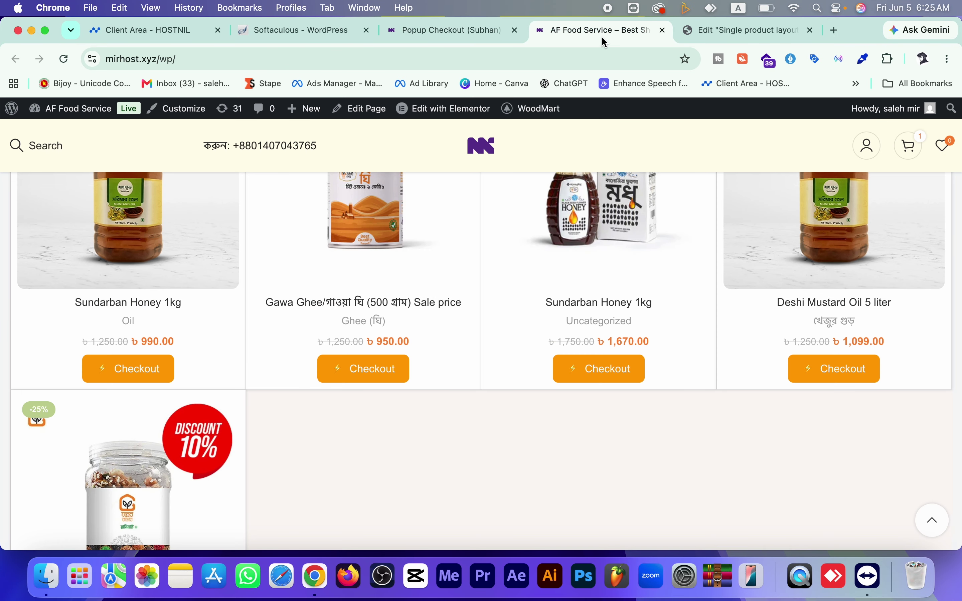
pyautogui.scroll(15, 552, 420)
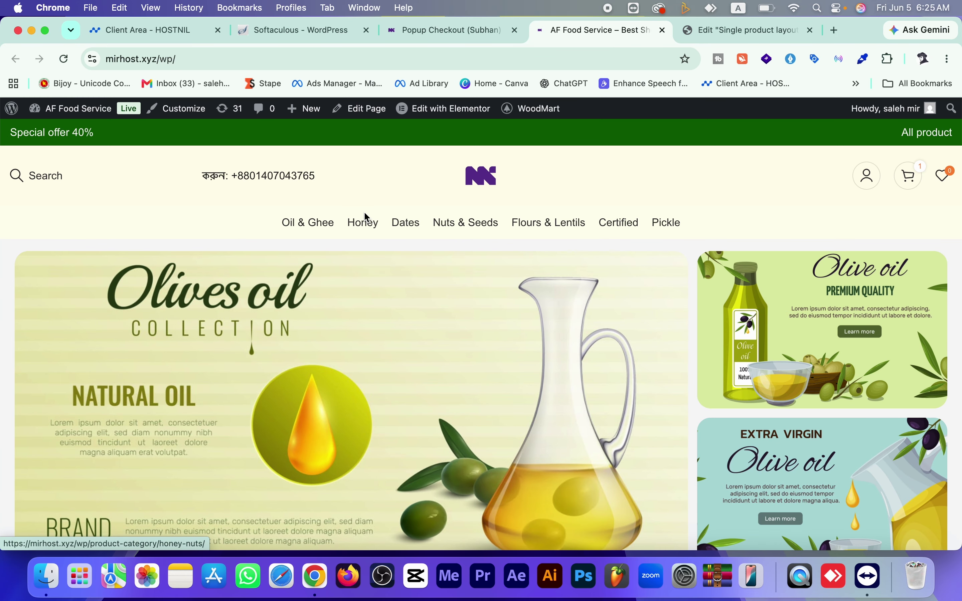
pyautogui.scroll(-10, 363, 215)
pyautogui.scroll(-3, 366, 216)
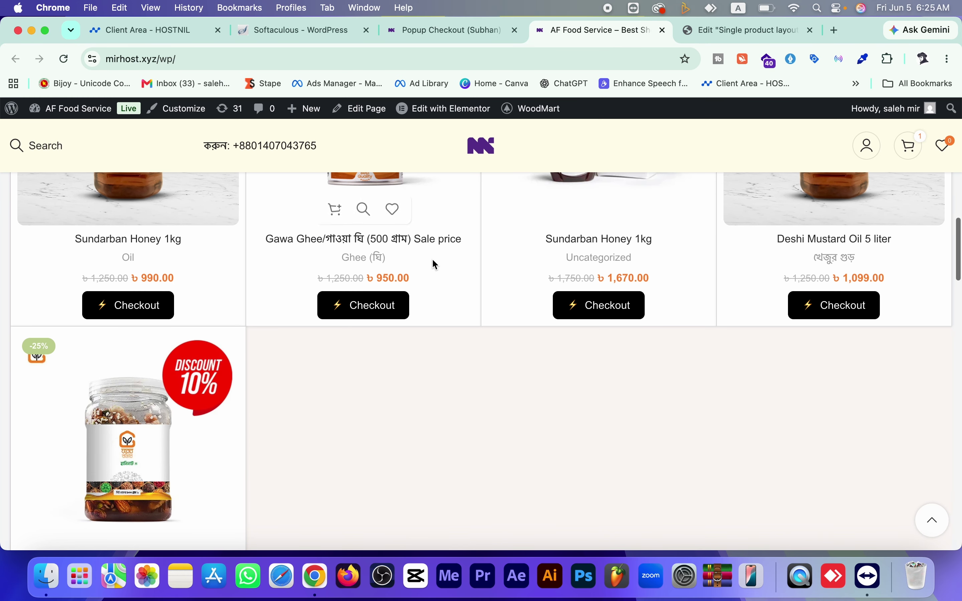
pyautogui.scroll(5, 491, 370)
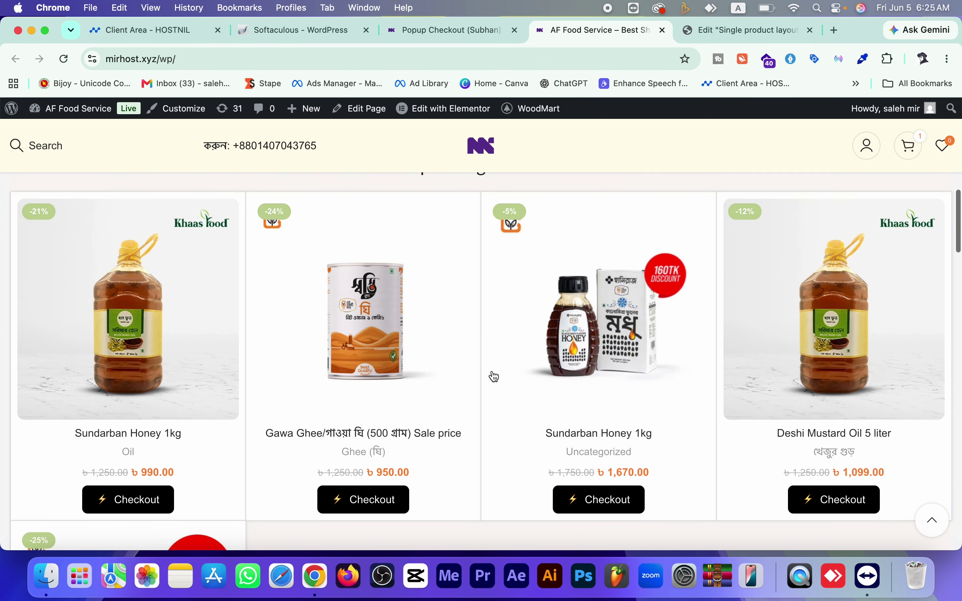
pyautogui.click(422, 351)
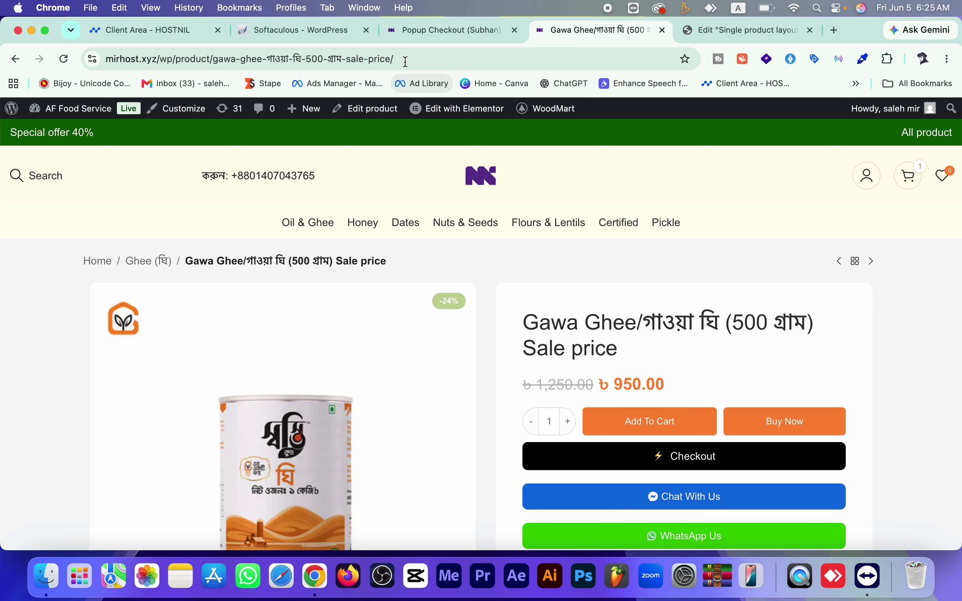
# Return to the Popup Checkout settings in the WordPress dashboard, review the button style, and open the list of installed plugins
pyautogui.click(431, 29)
pyautogui.scroll(-5, 282, 278)
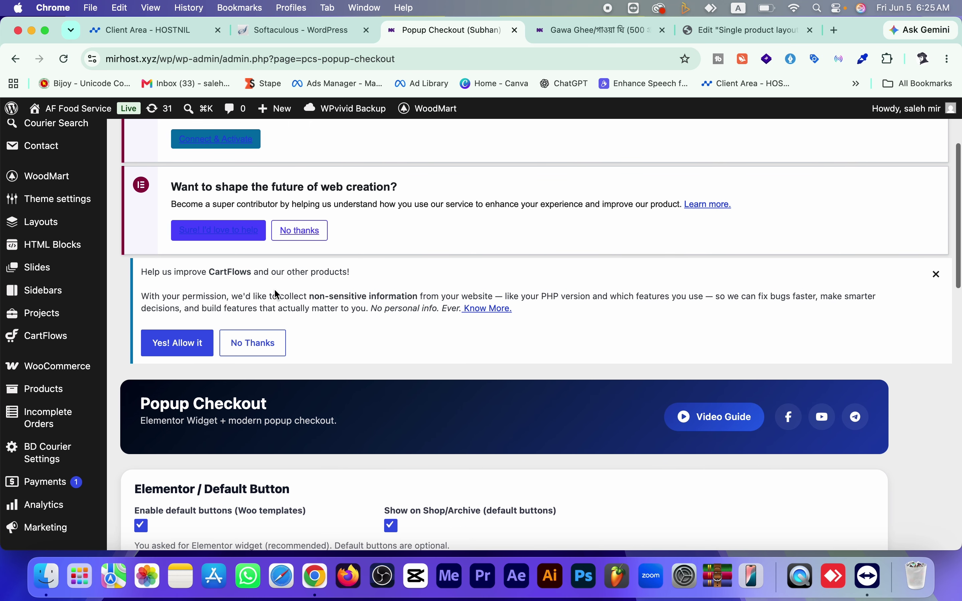
pyautogui.scroll(-5, 277, 294)
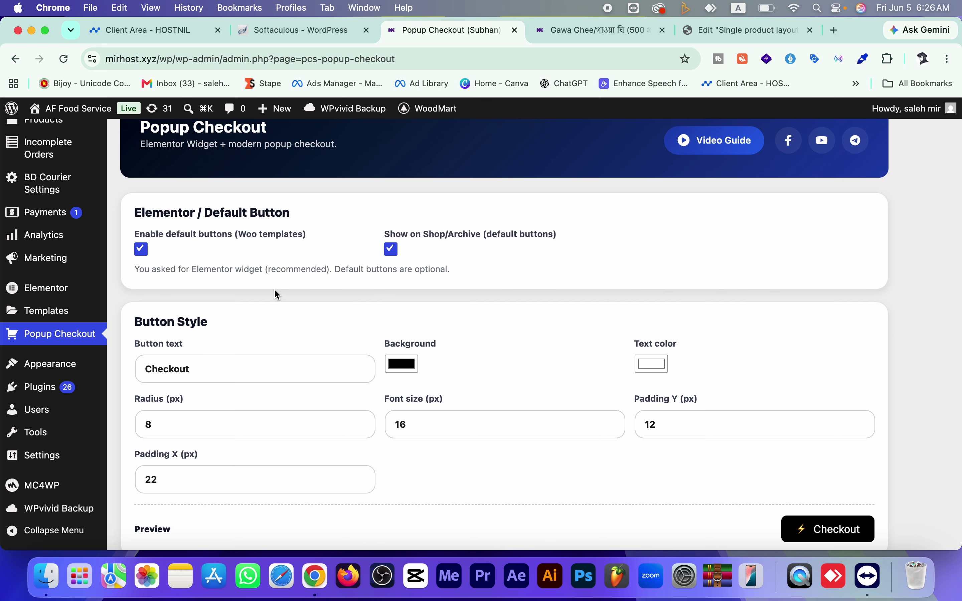
pyautogui.moveTo(49, 394)
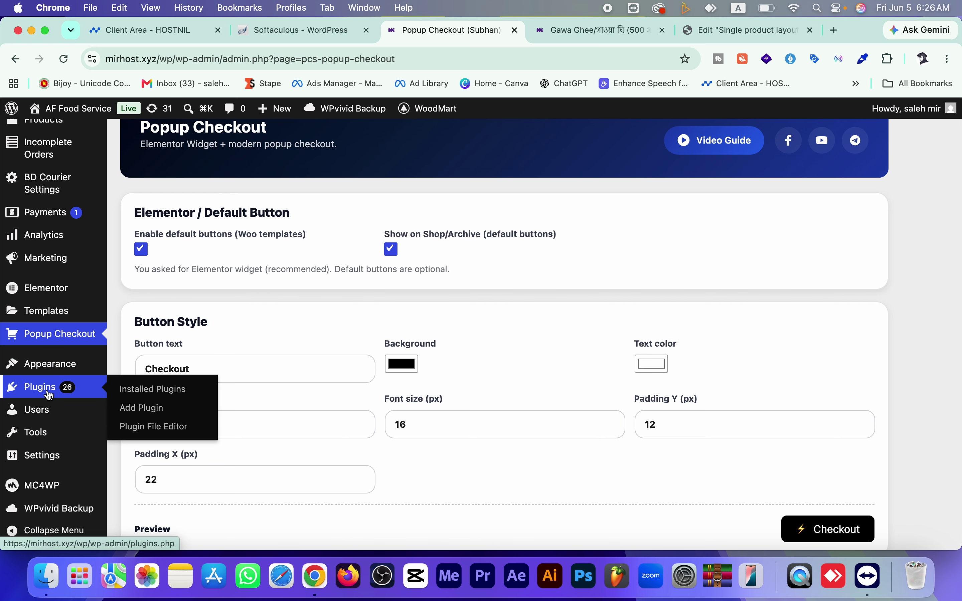
pyautogui.click(163, 392)
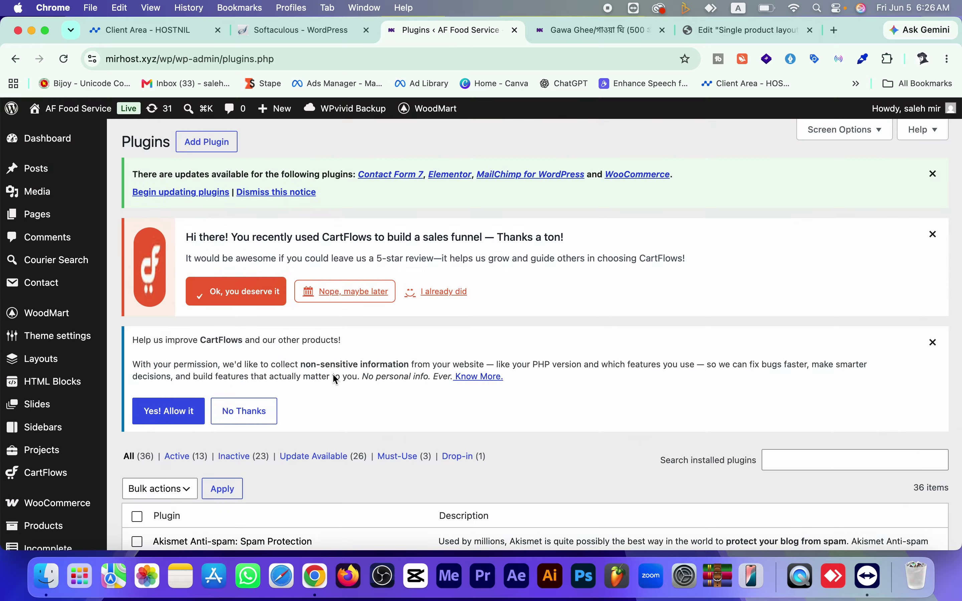
# Find the SteadFast API plugin among the installed plugins and activate it
pyautogui.scroll(-10, 531, 383)
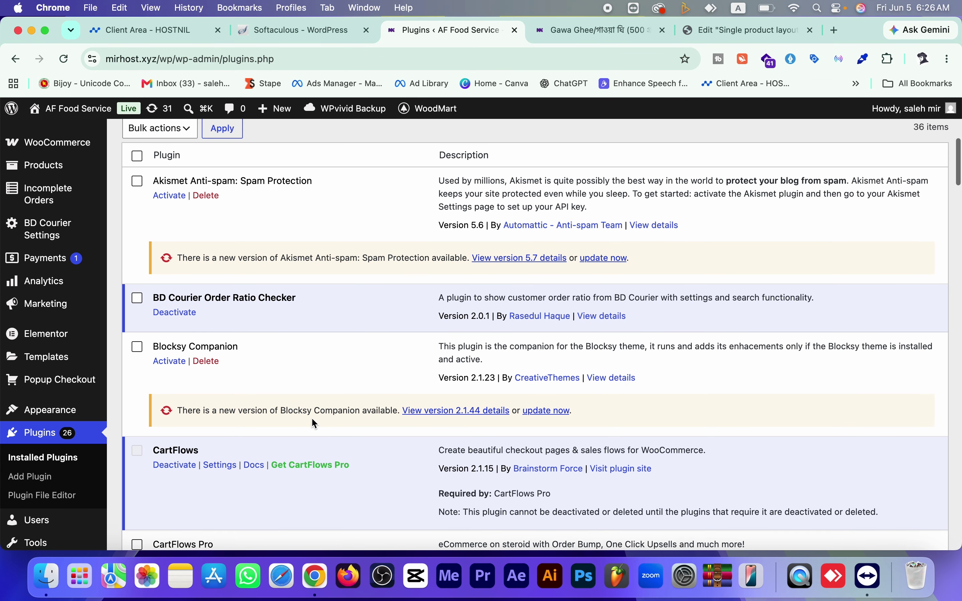
pyautogui.scroll(2, 312, 417)
pyautogui.scroll(-8, 310, 416)
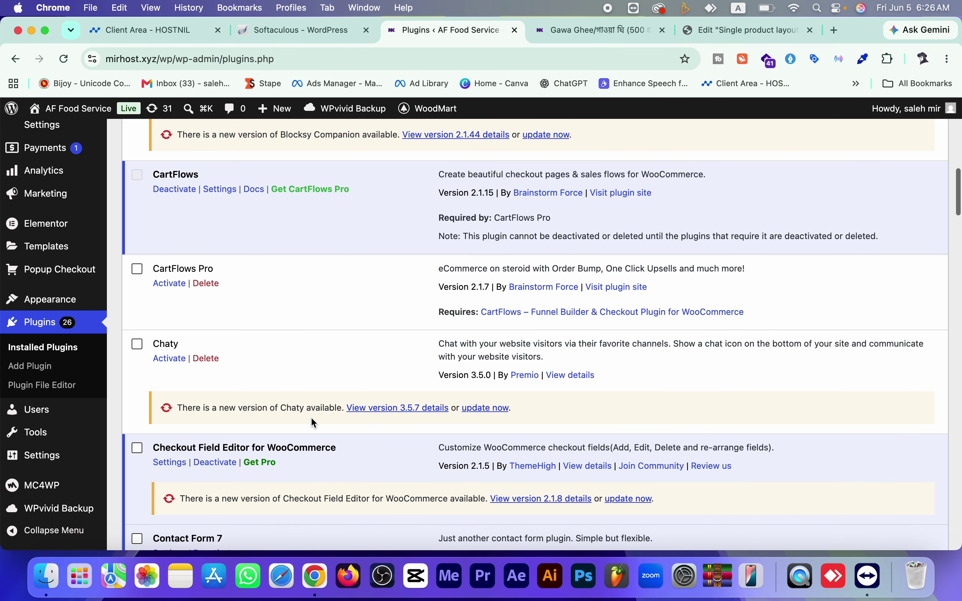
pyautogui.scroll(-4, 311, 418)
pyautogui.scroll(-15, 311, 419)
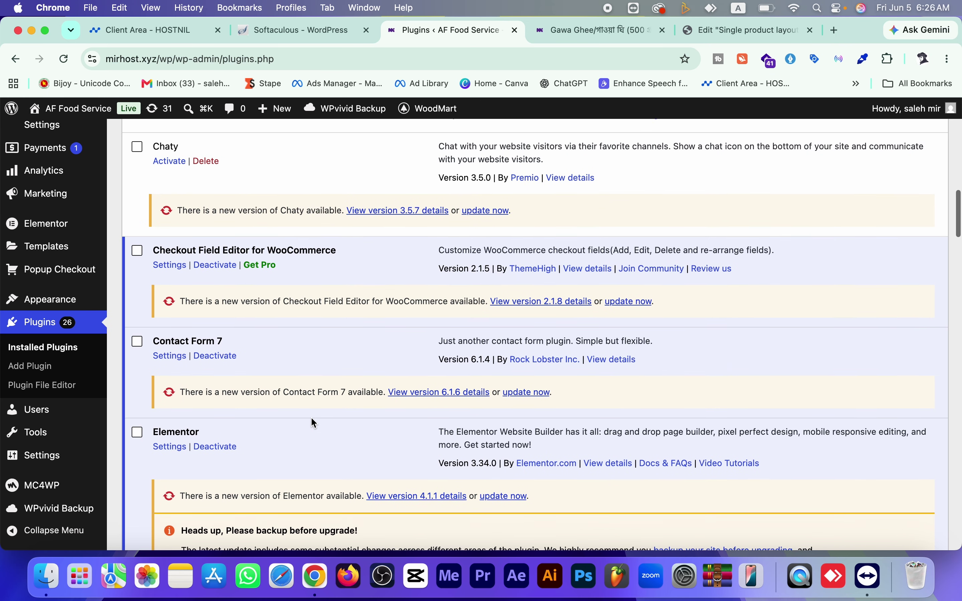
pyautogui.scroll(-15, 312, 419)
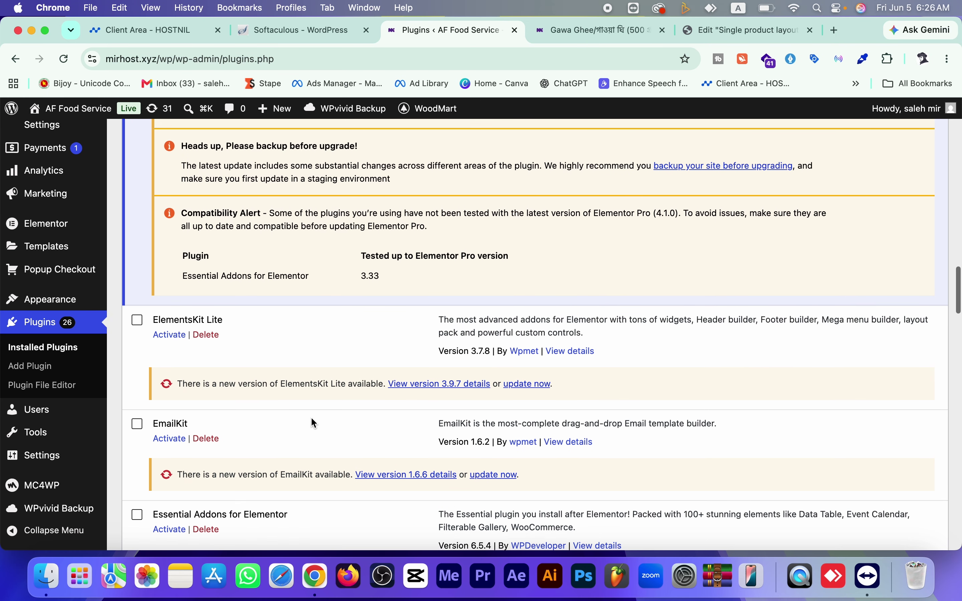
pyautogui.scroll(-15, 314, 412)
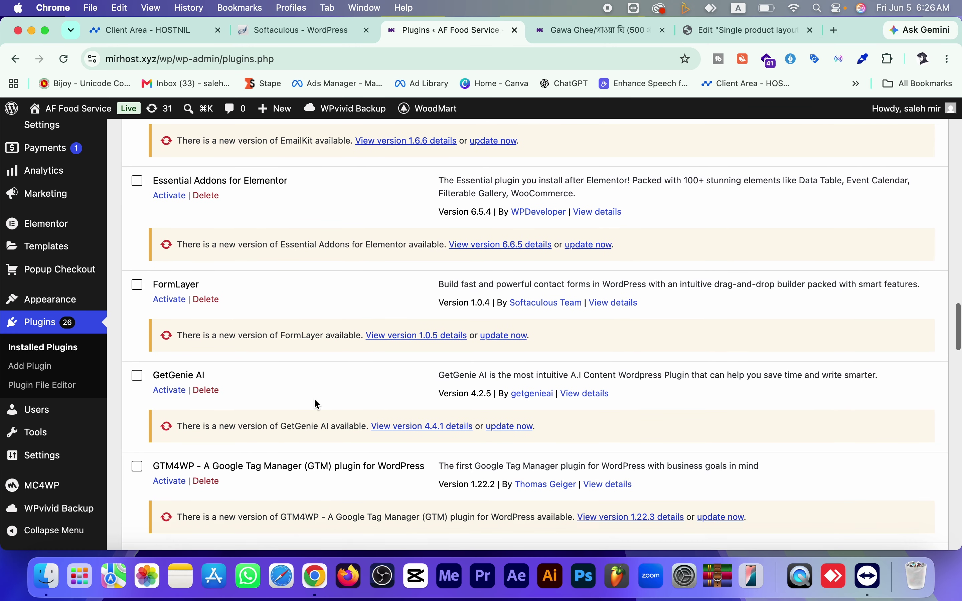
pyautogui.scroll(-10, 316, 402)
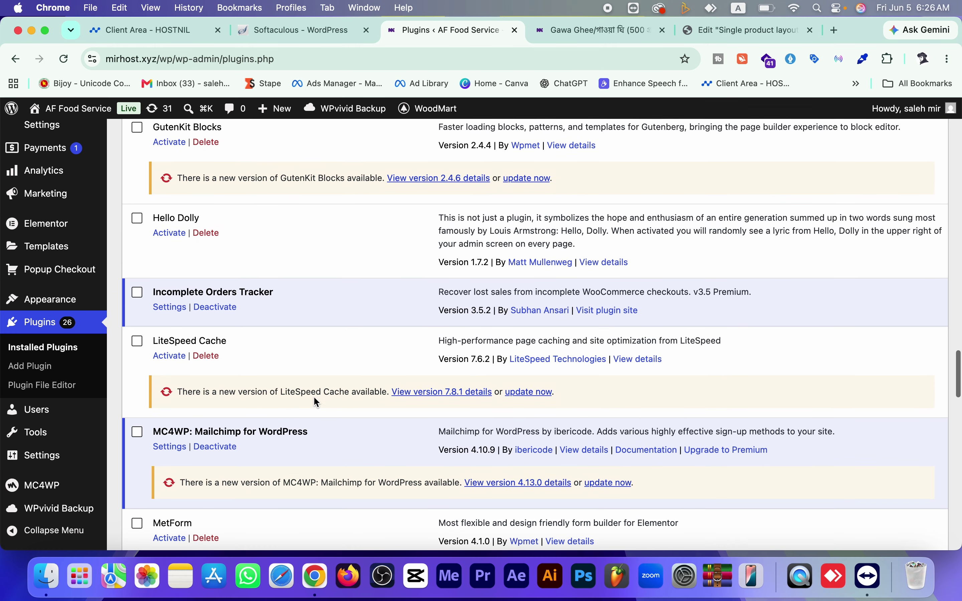
pyautogui.scroll(-8, 317, 403)
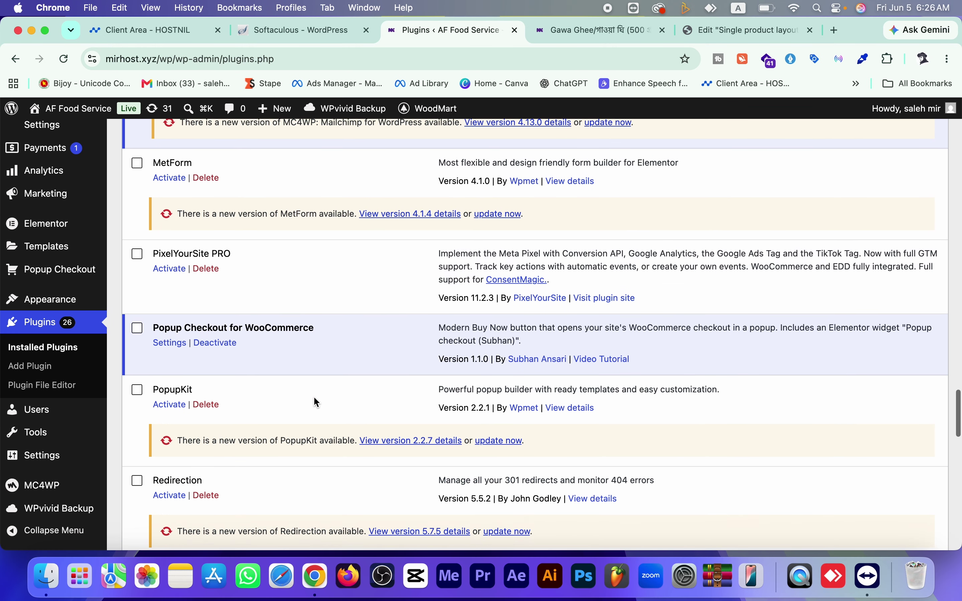
pyautogui.scroll(-10, 317, 401)
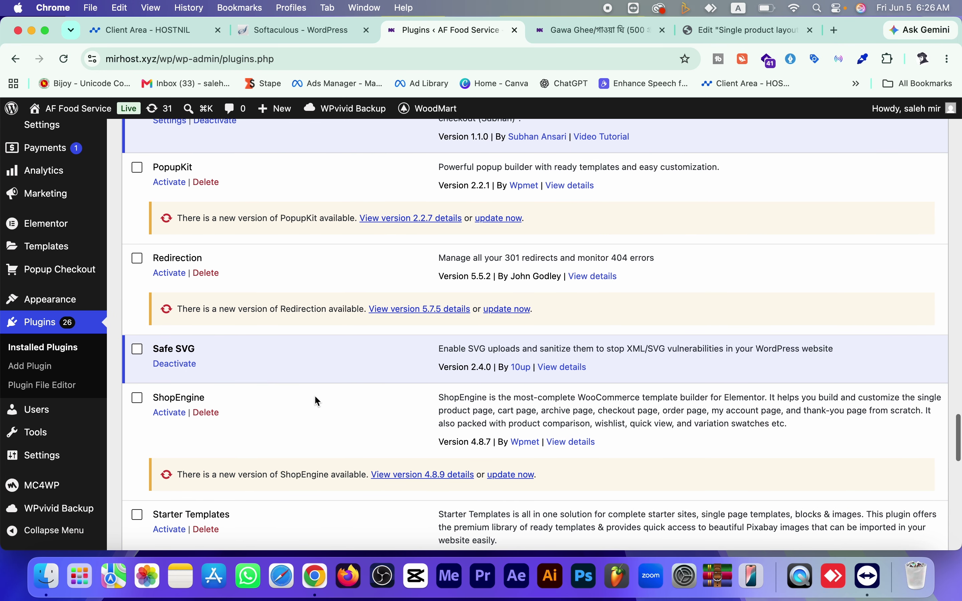
pyautogui.scroll(-1, 317, 401)
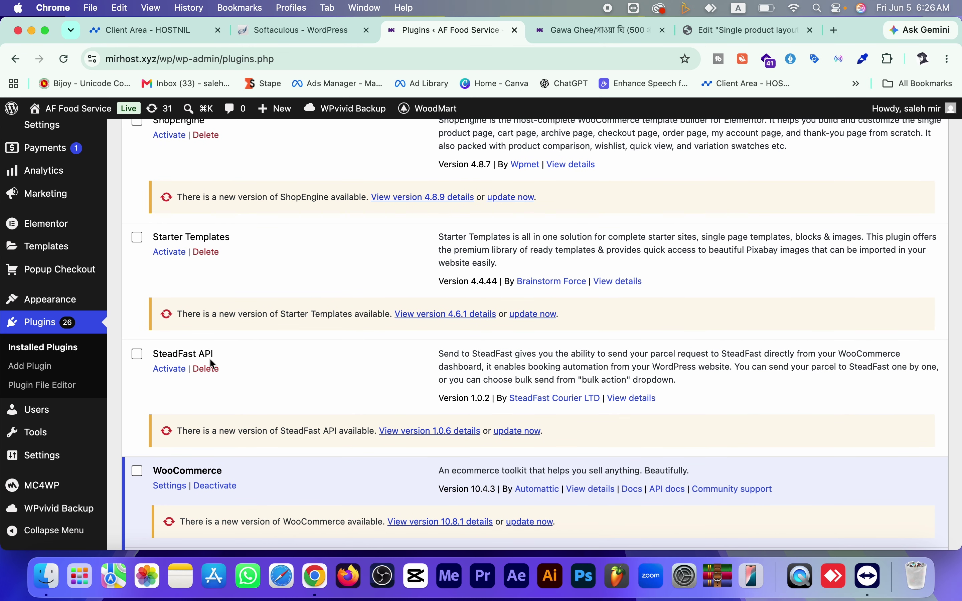
pyautogui.scroll(-6, 211, 361)
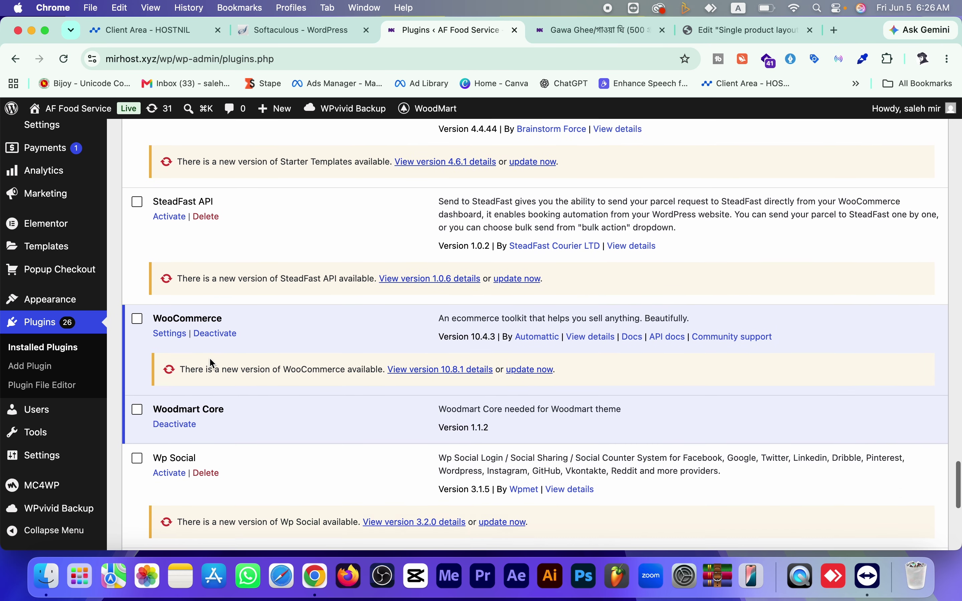
pyautogui.scroll(-7, 210, 359)
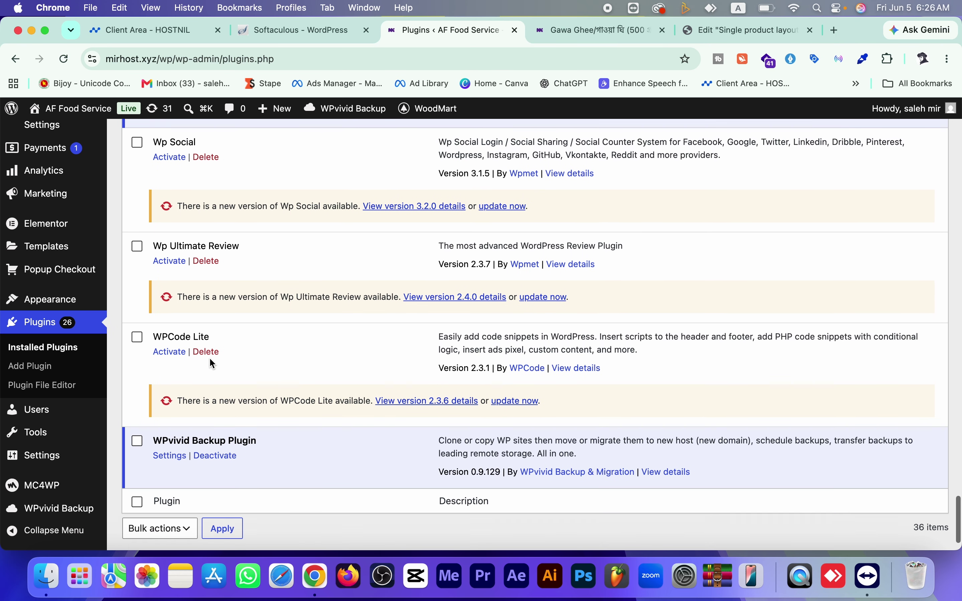
pyautogui.scroll(8, 213, 363)
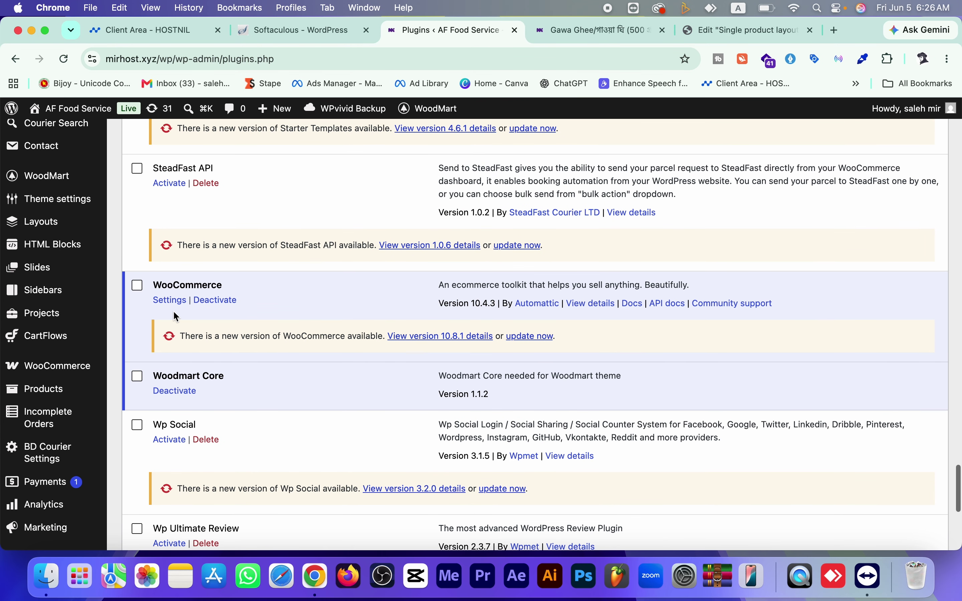
pyautogui.scroll(2, 174, 306)
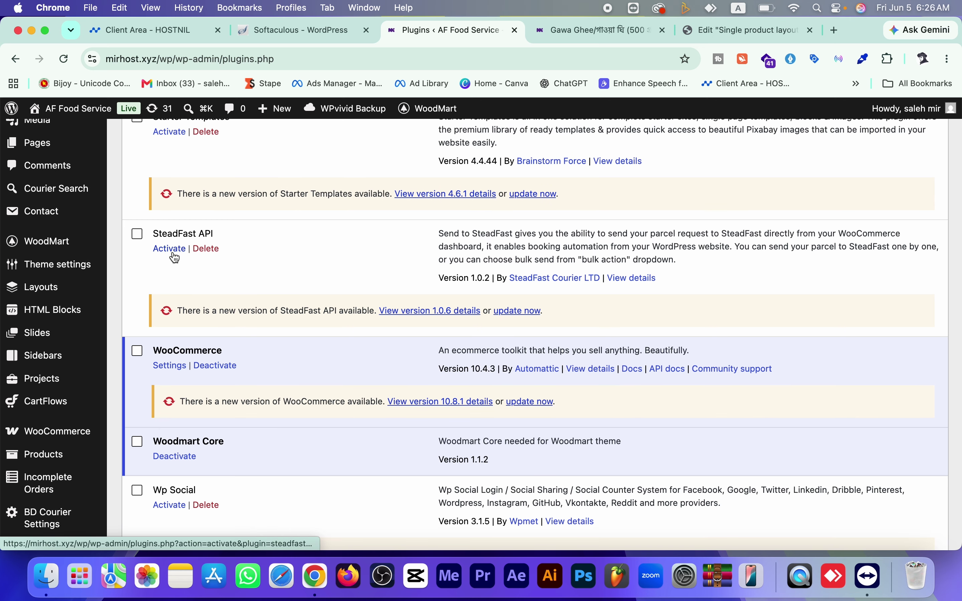
pyautogui.click(170, 249)
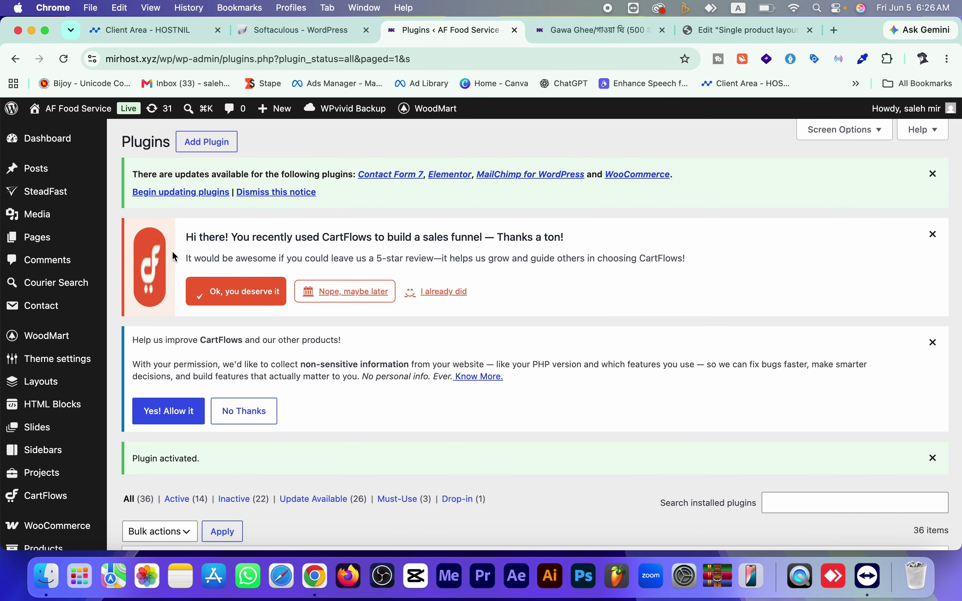
# Open the SteadFast plugin's API settings and bring the API Key and Secret Key fields into view
pyautogui.moveTo(67, 215)
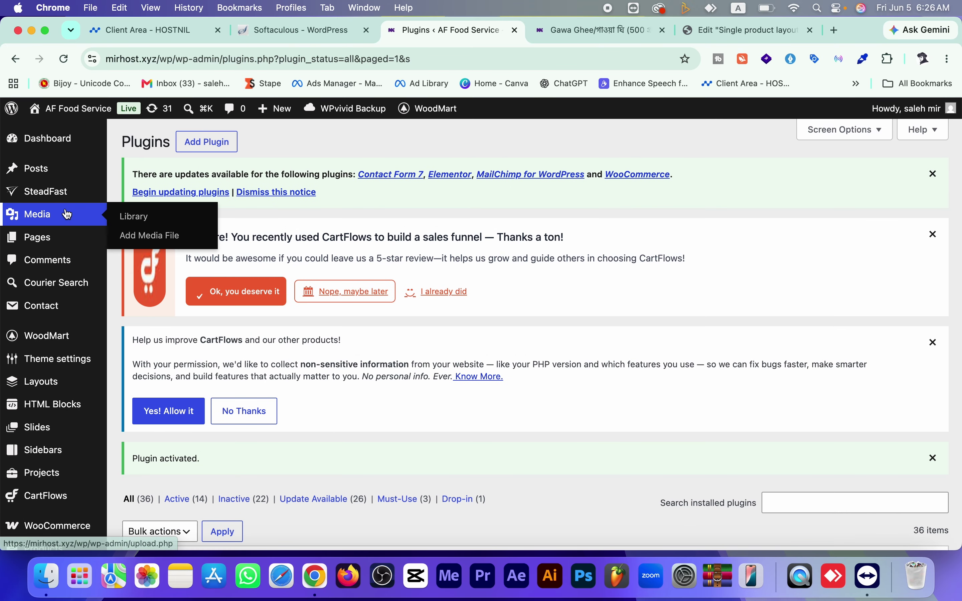
pyautogui.scroll(-5, 66, 223)
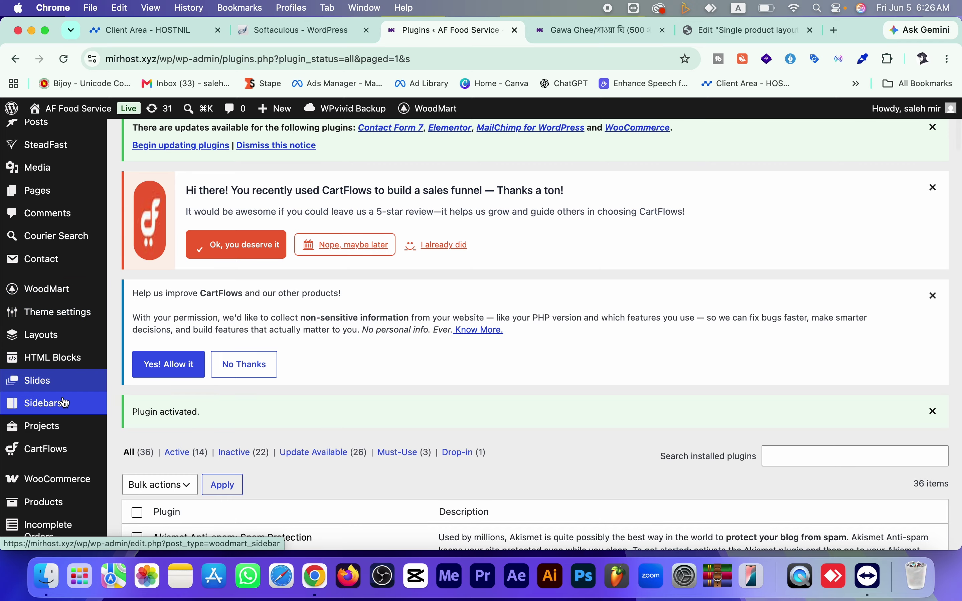
pyautogui.scroll(-10, 64, 403)
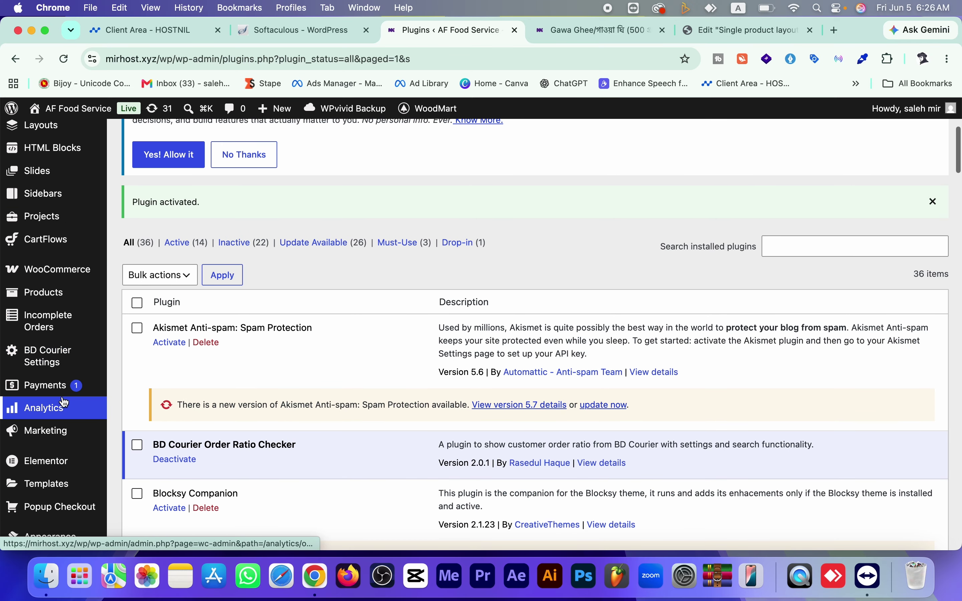
pyautogui.scroll(-12, 64, 401)
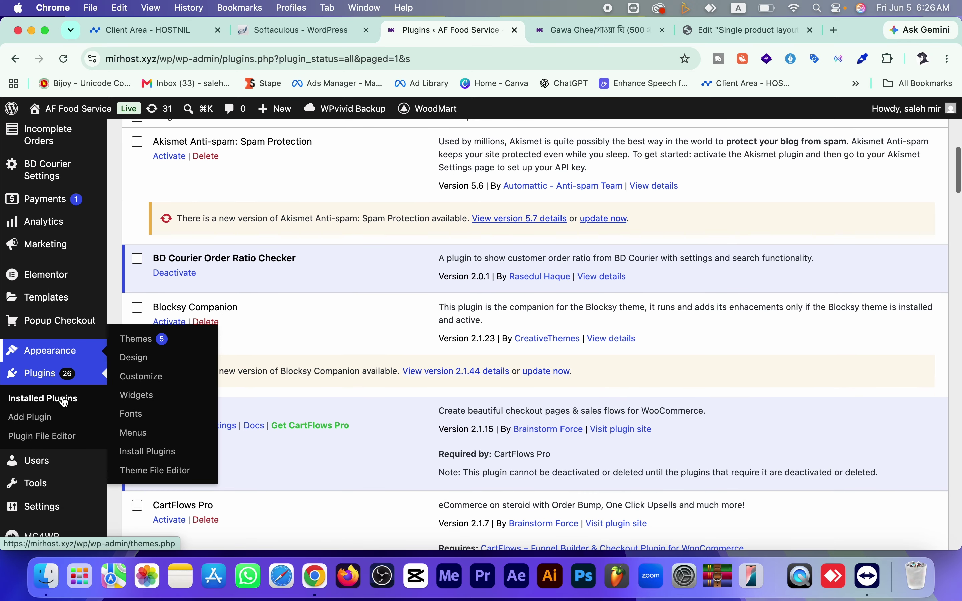
pyautogui.scroll(-6, 65, 402)
pyautogui.scroll(-13, 25, 526)
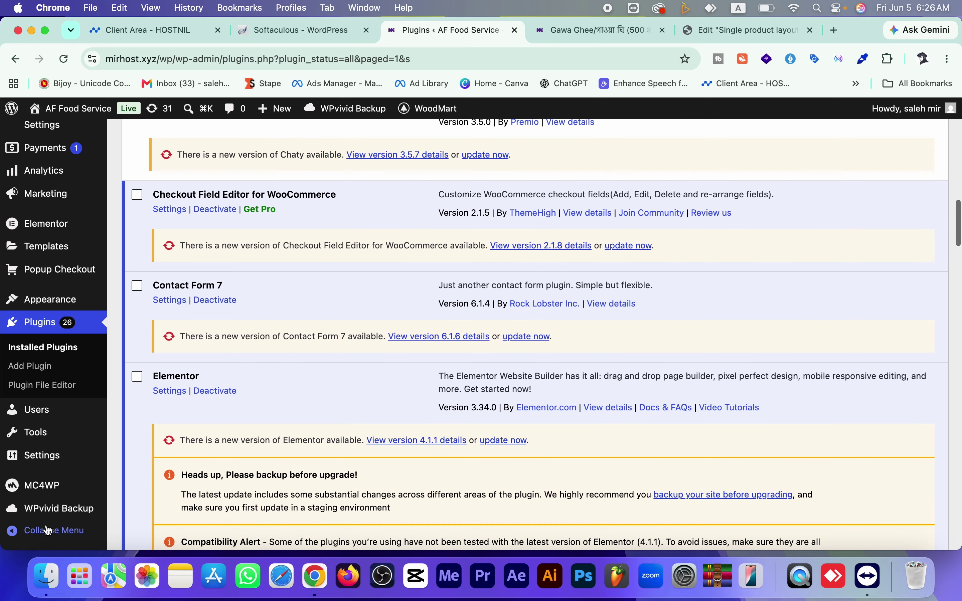
pyautogui.scroll(18, 48, 531)
pyautogui.scroll(6, 48, 531)
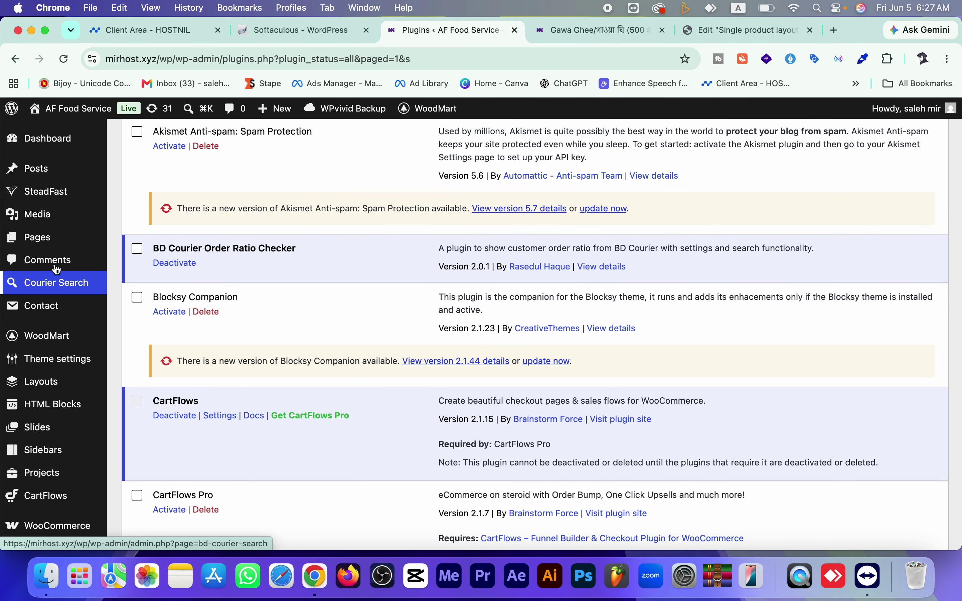
pyautogui.click(54, 195)
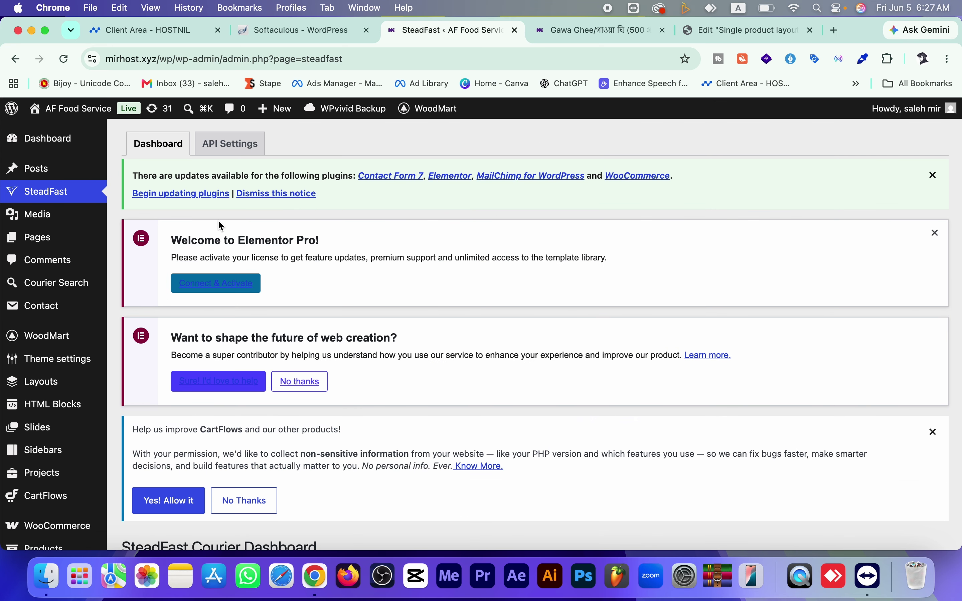
pyautogui.click(230, 154)
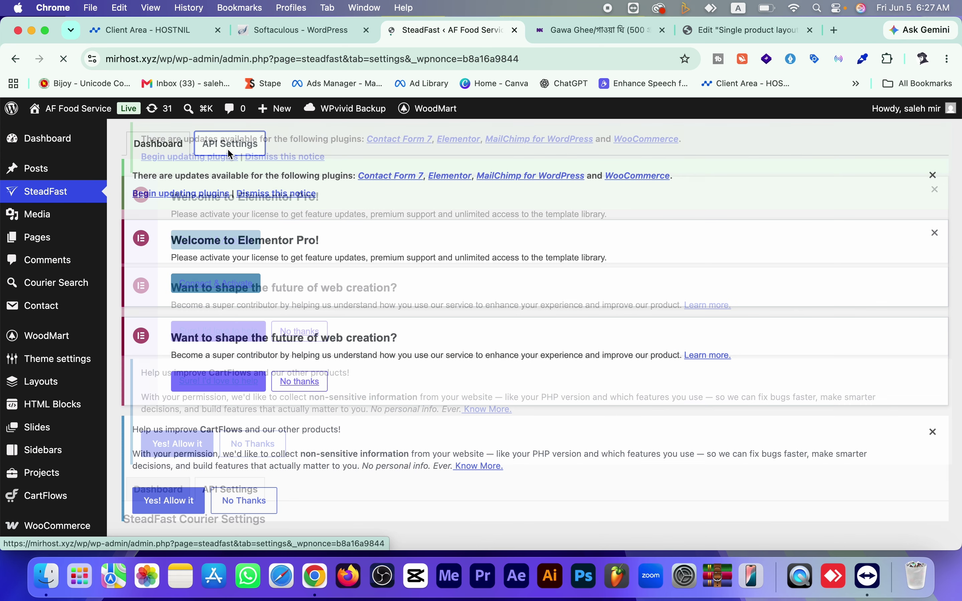
pyautogui.scroll(-6, 299, 240)
pyautogui.scroll(-4, 301, 242)
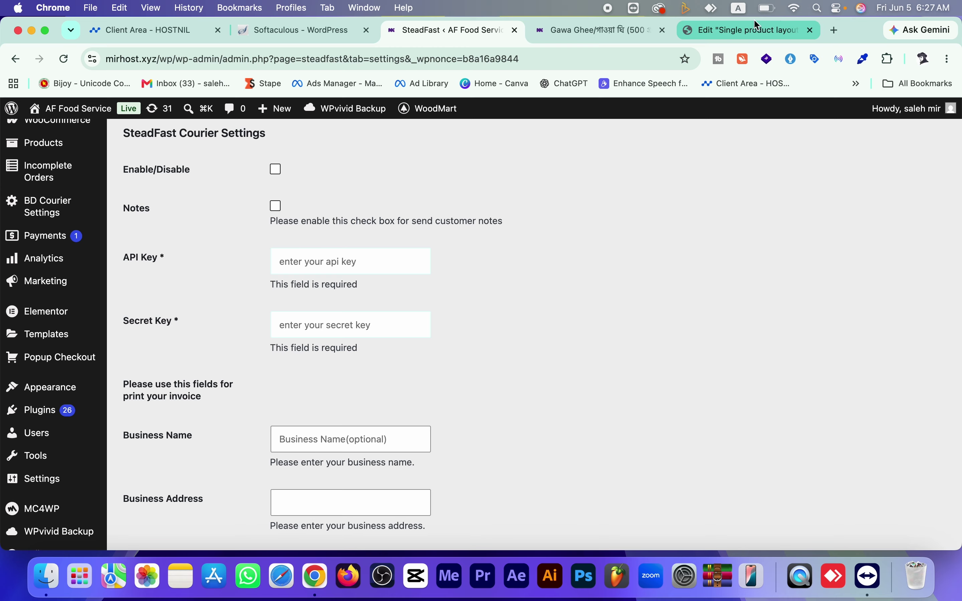
# Open steadfast.com.bd in a new browser tab and log in to the merchant account with the saved credentials
pyautogui.click(835, 31)
pyautogui.click(537, 66)
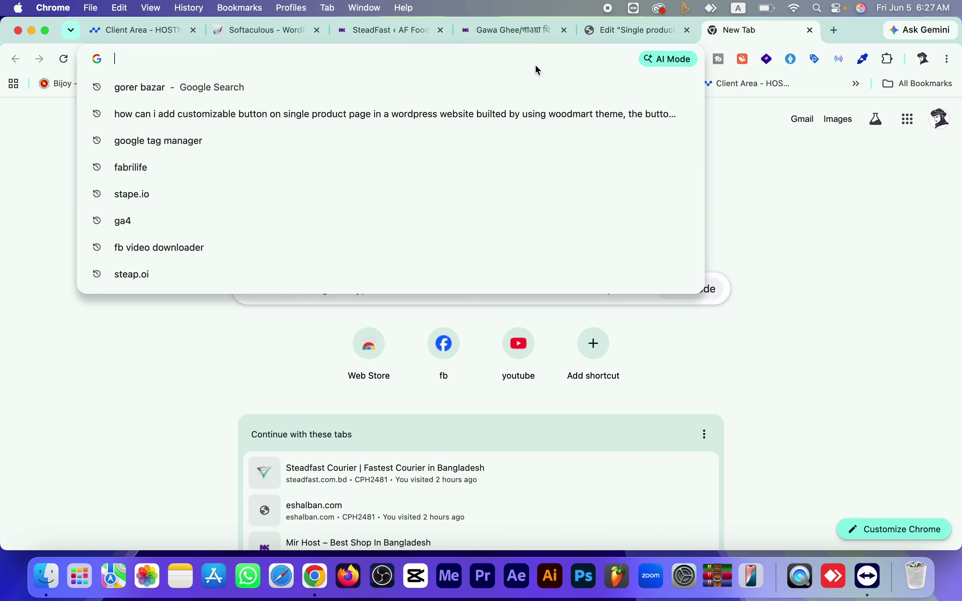
pyautogui.write('steadfast.com.bd')
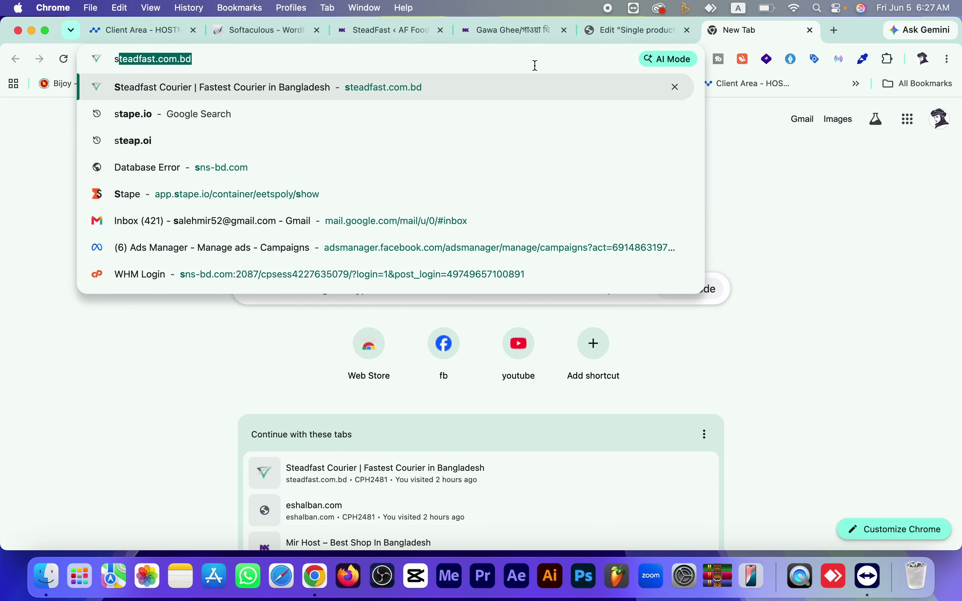
pyautogui.press('Return')
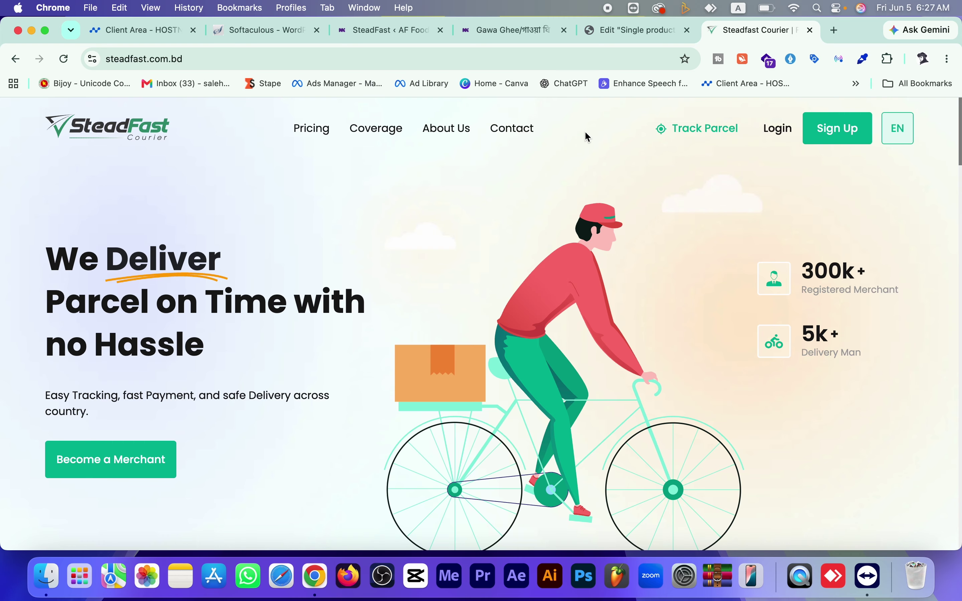
pyautogui.click(791, 132)
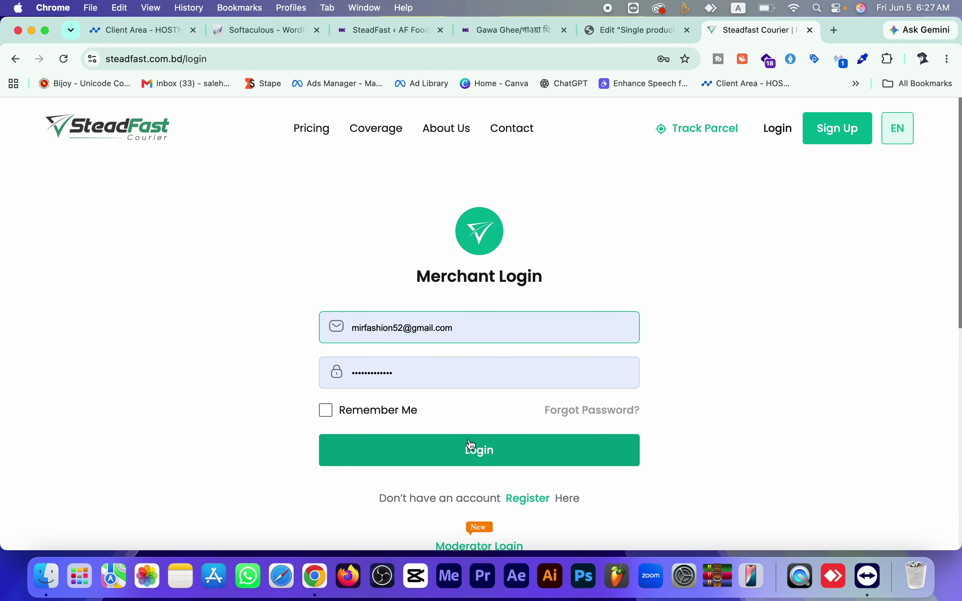
pyautogui.click(453, 455)
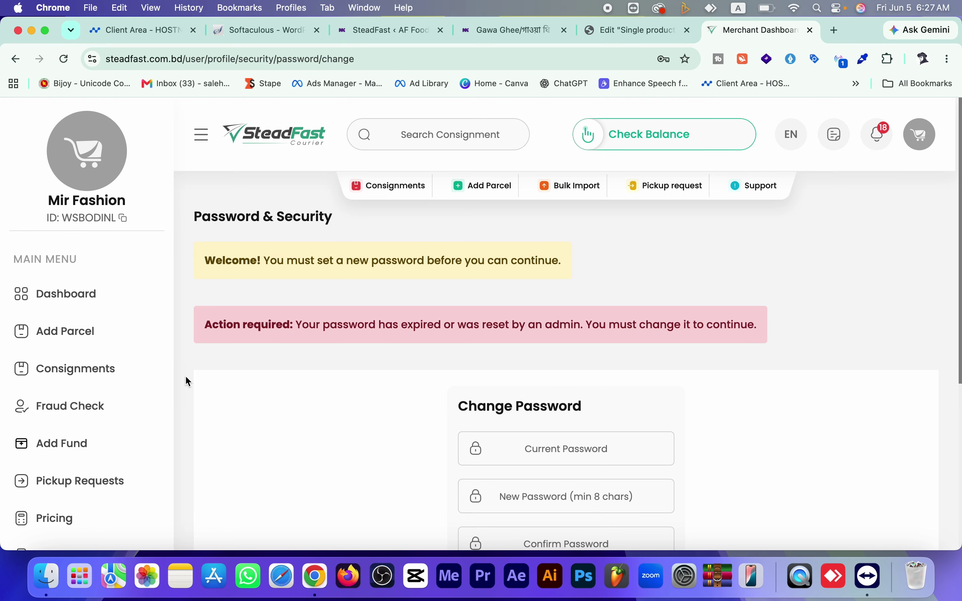
# Open the API keys page of the SteadFast merchant account
pyautogui.scroll(-5, 32, 382)
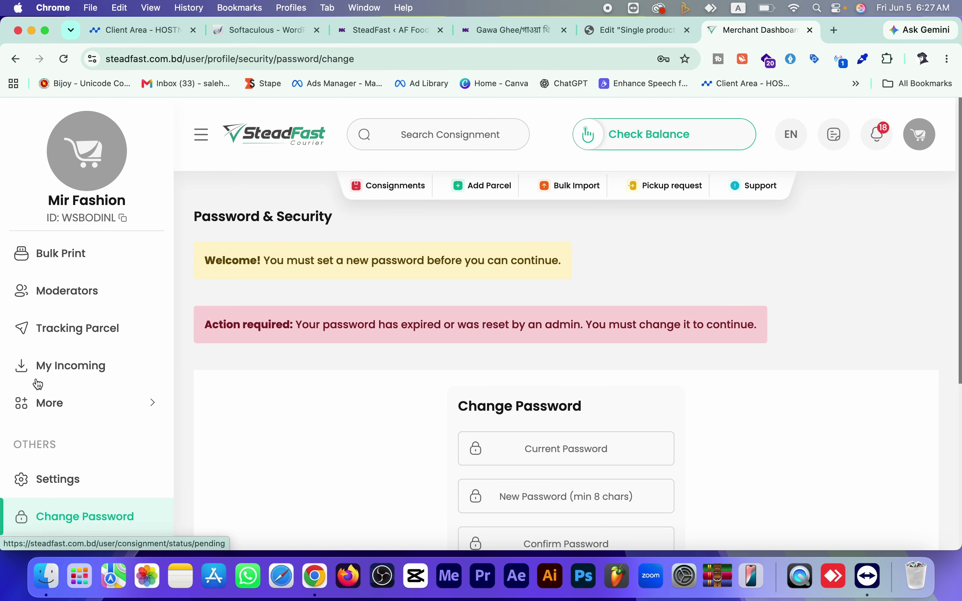
pyautogui.scroll(5, 49, 482)
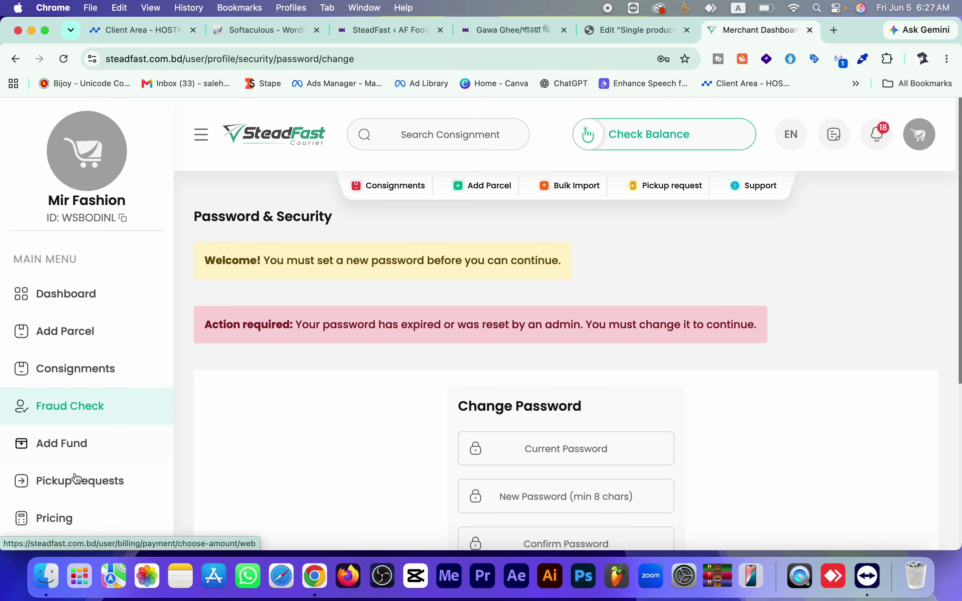
pyautogui.scroll(-5, 49, 479)
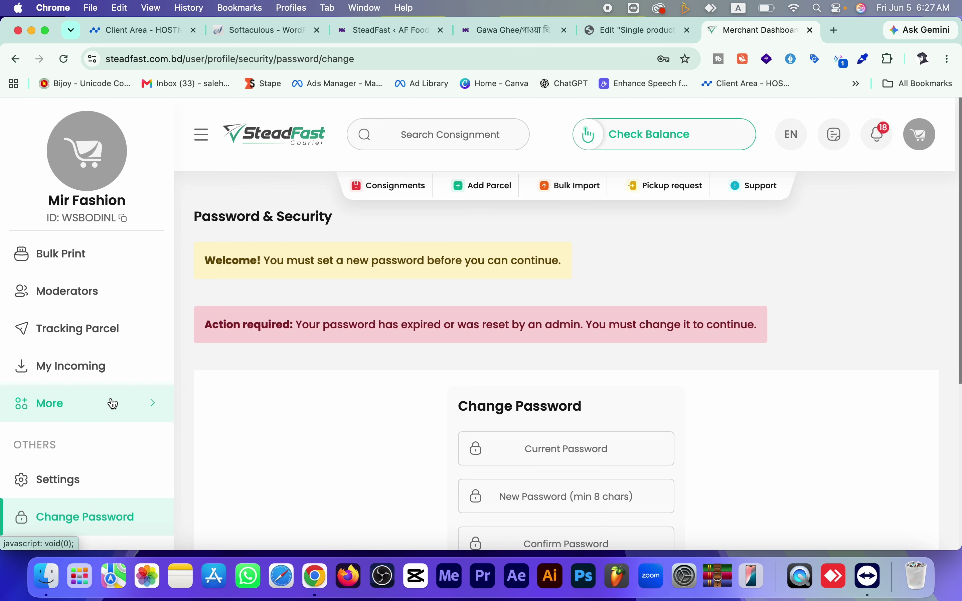
pyautogui.click(113, 404)
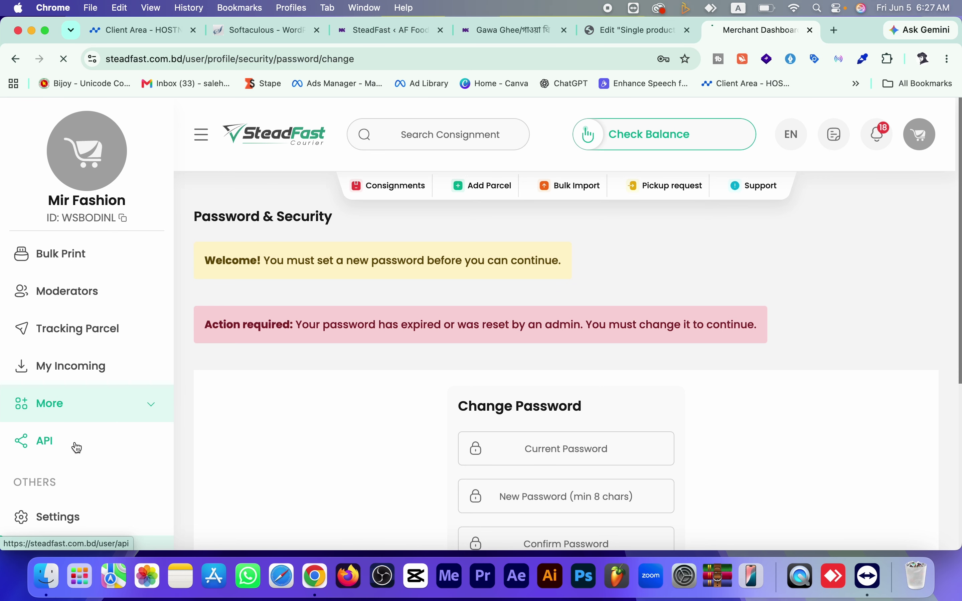
pyautogui.click(77, 445)
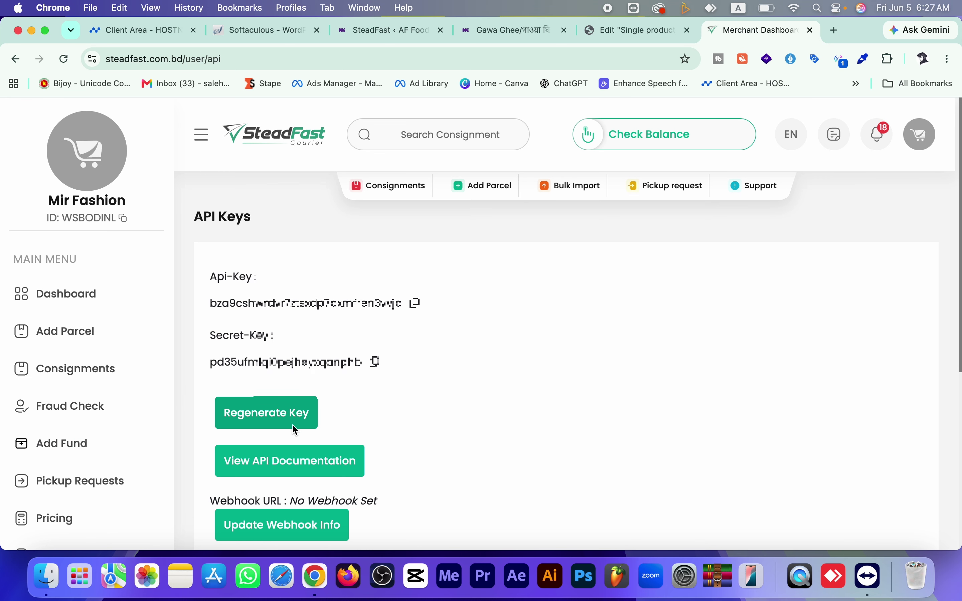
# Copy the merchant account's API key and then its secret key to the clipboard
pyautogui.scroll(-3, 294, 429)
pyautogui.scroll(2, 295, 429)
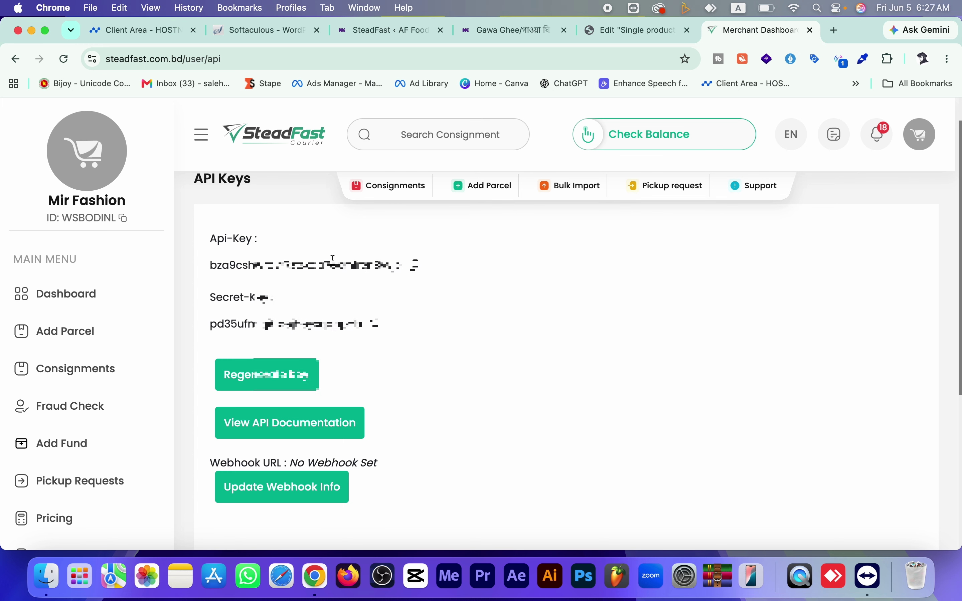
pyautogui.click(415, 265)
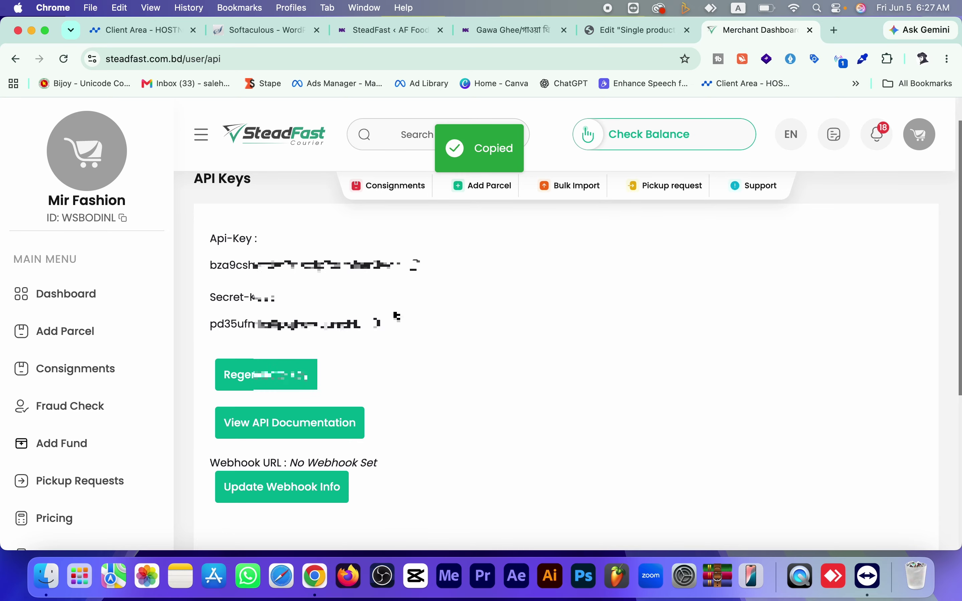
pyautogui.click(377, 323)
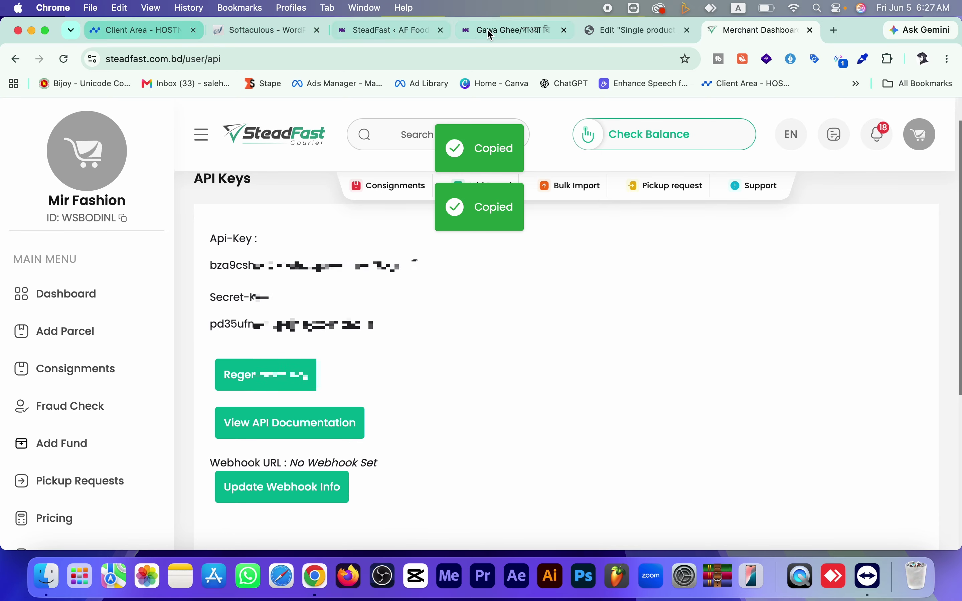
# Return to the SteadFast plugin's API settings in WordPress and review the key, invoice and business logo fields, cancelling the logo file selection
pyautogui.click(508, 29)
pyautogui.click(623, 28)
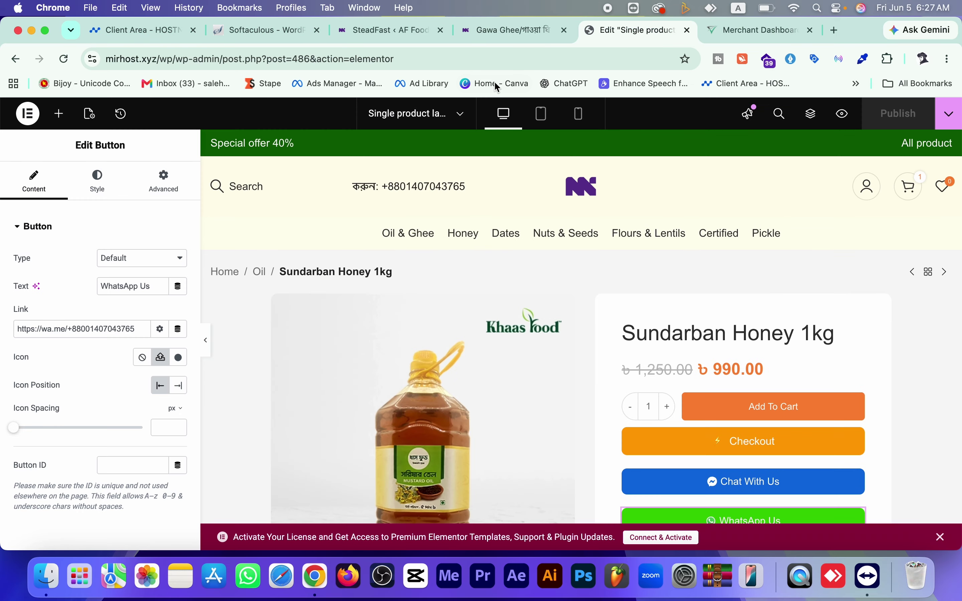
pyautogui.click(381, 32)
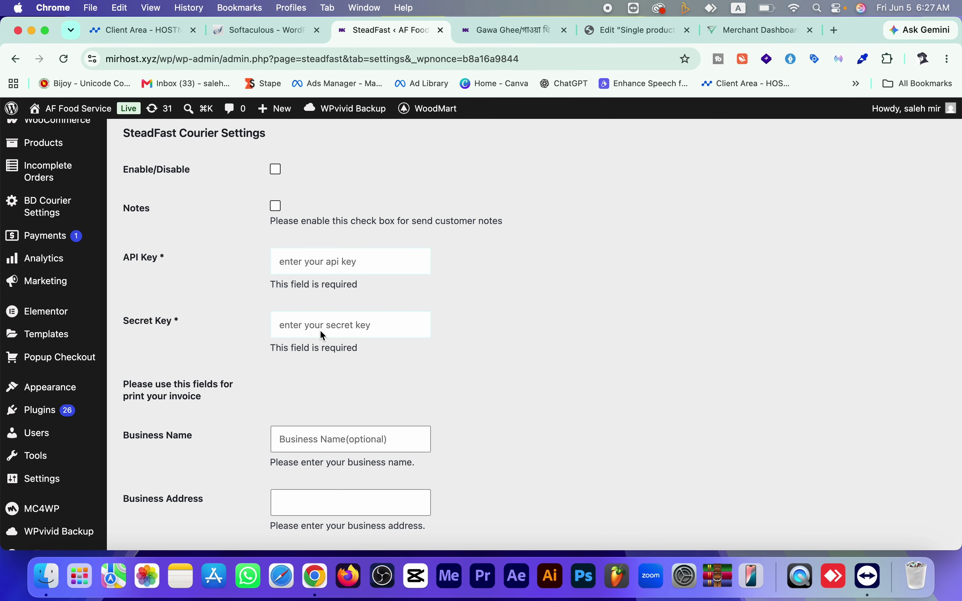
pyautogui.scroll(-5, 322, 334)
pyautogui.scroll(-3, 324, 305)
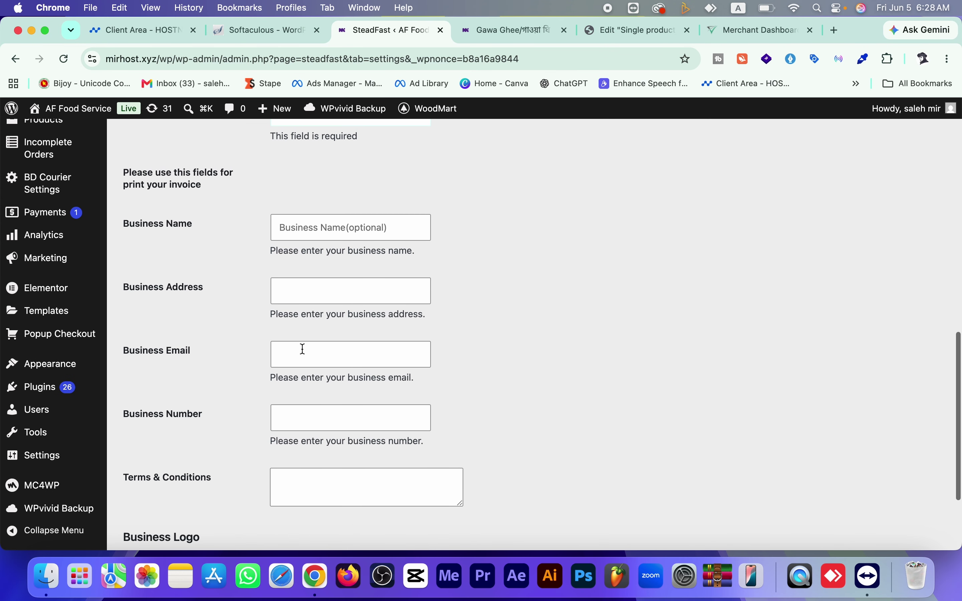
pyautogui.scroll(-4, 333, 458)
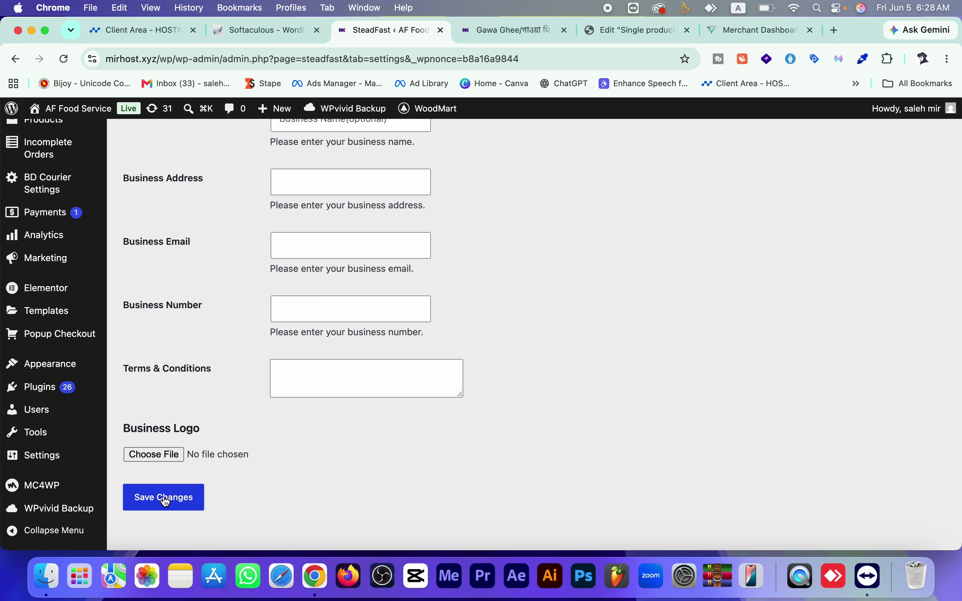
pyautogui.click(165, 457)
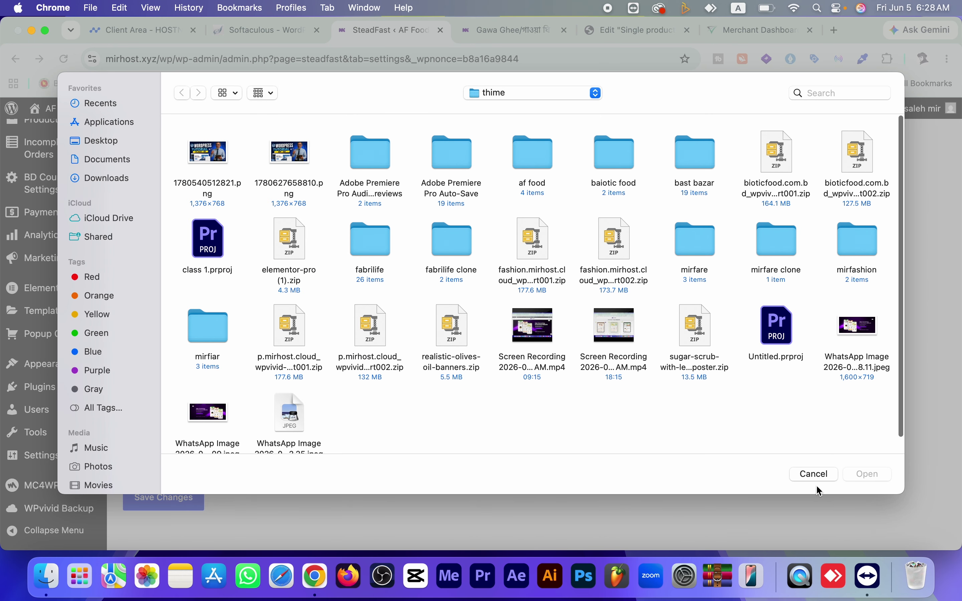
pyautogui.click(800, 476)
pyautogui.scroll(-1, 473, 405)
pyautogui.scroll(15, 473, 407)
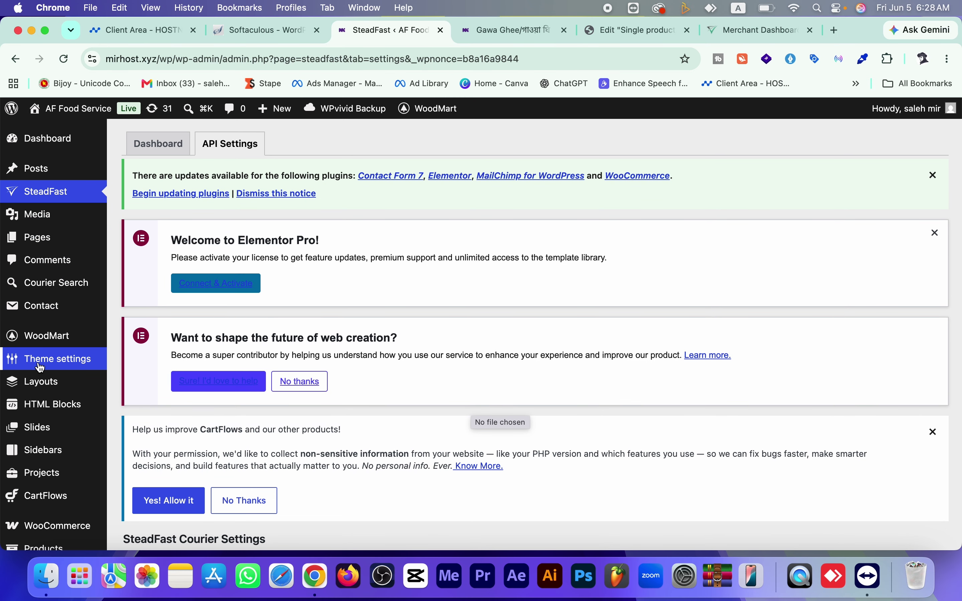
# Open the WooCommerce orders list and bring the table of orders into view
pyautogui.scroll(-3, 74, 462)
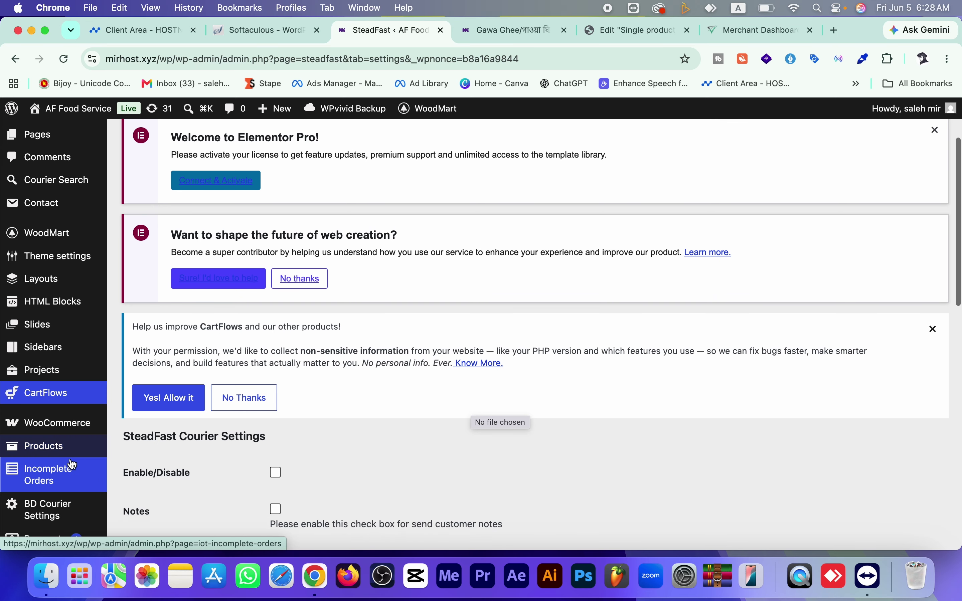
pyautogui.moveTo(76, 399)
pyautogui.click(145, 380)
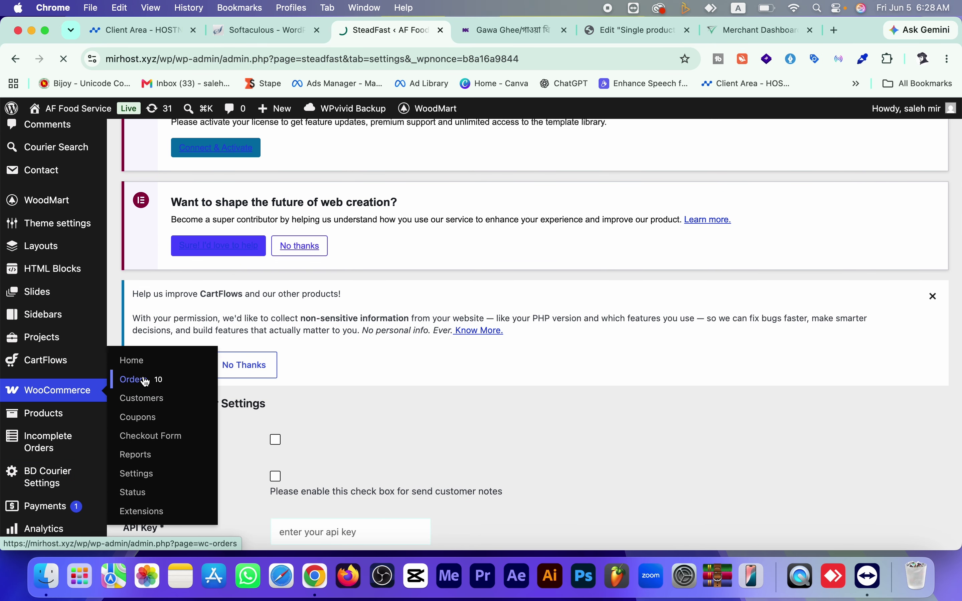
pyautogui.scroll(-10, 638, 361)
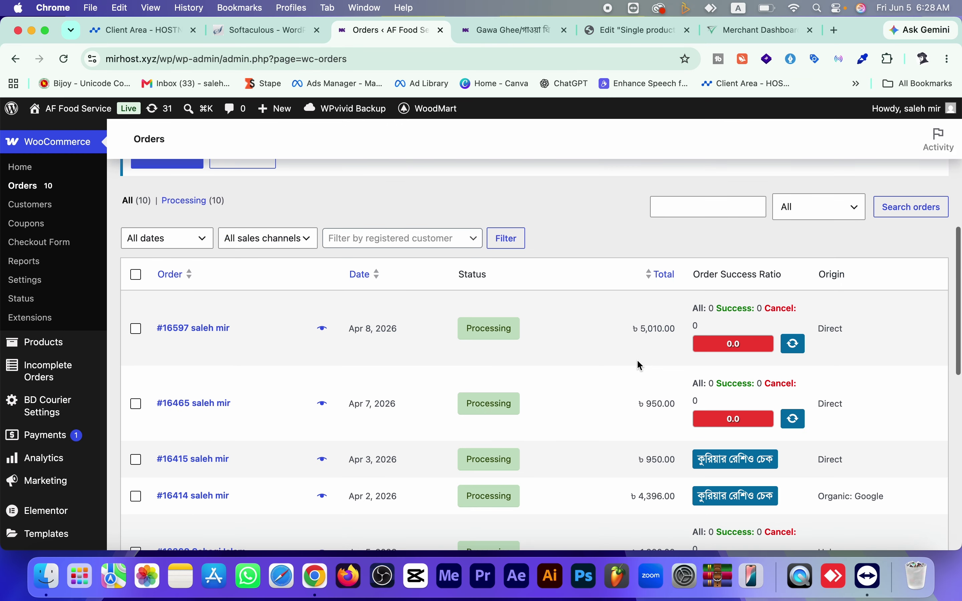